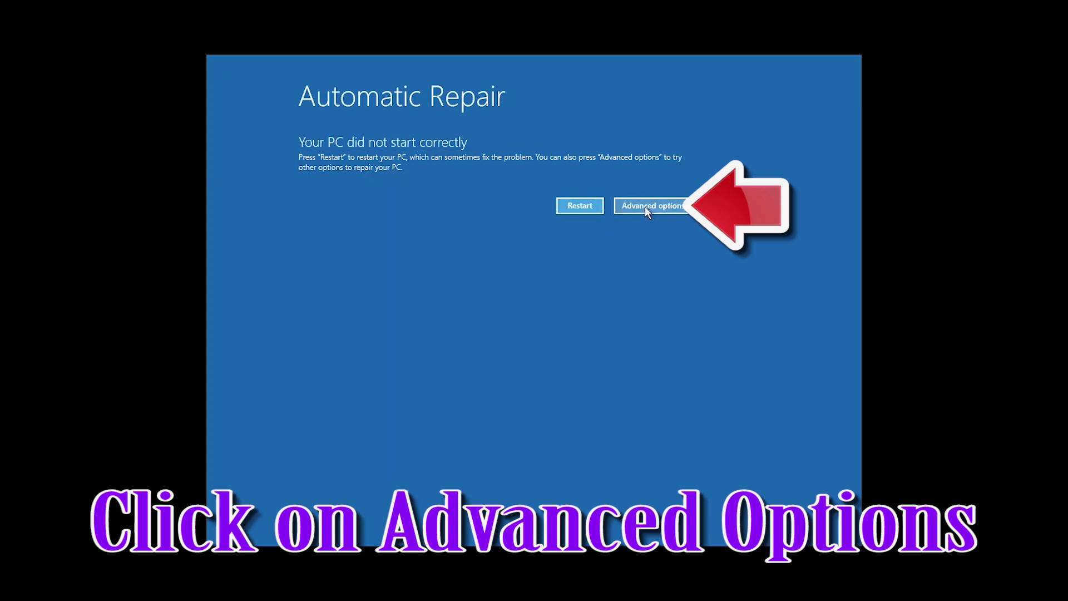
Start Startup Repair from the advanced troubleshooting options, choosing the listed user account and continuing past its password page.
click(647, 206)
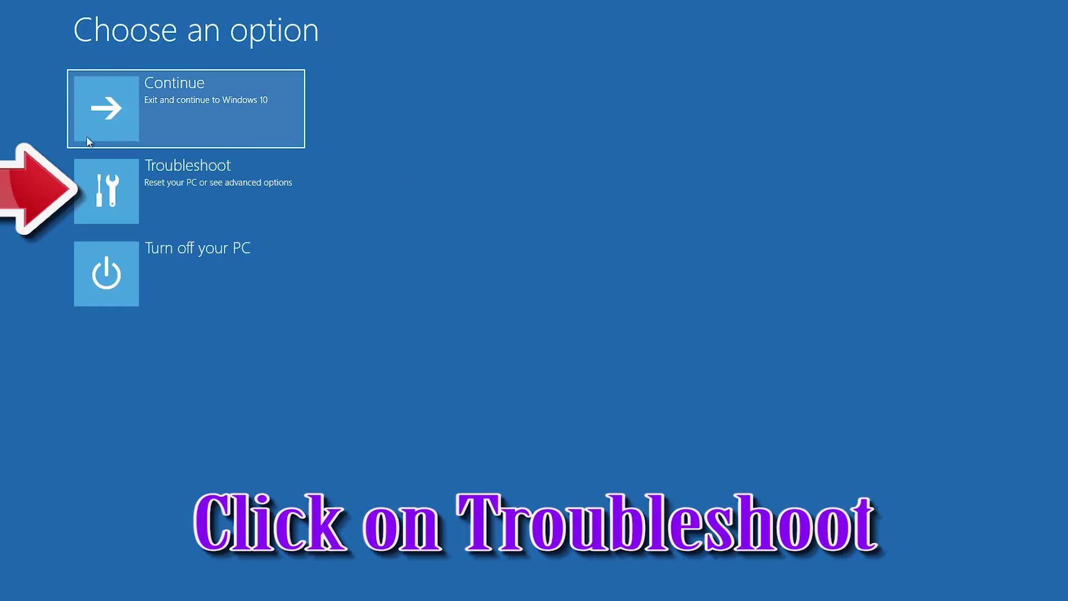
click(146, 195)
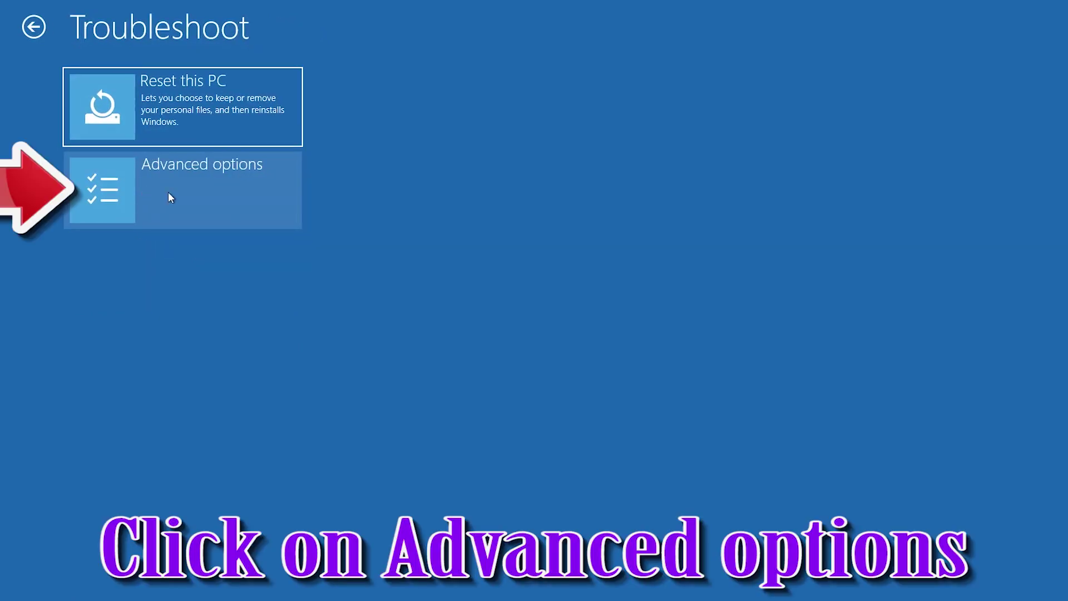
click(228, 188)
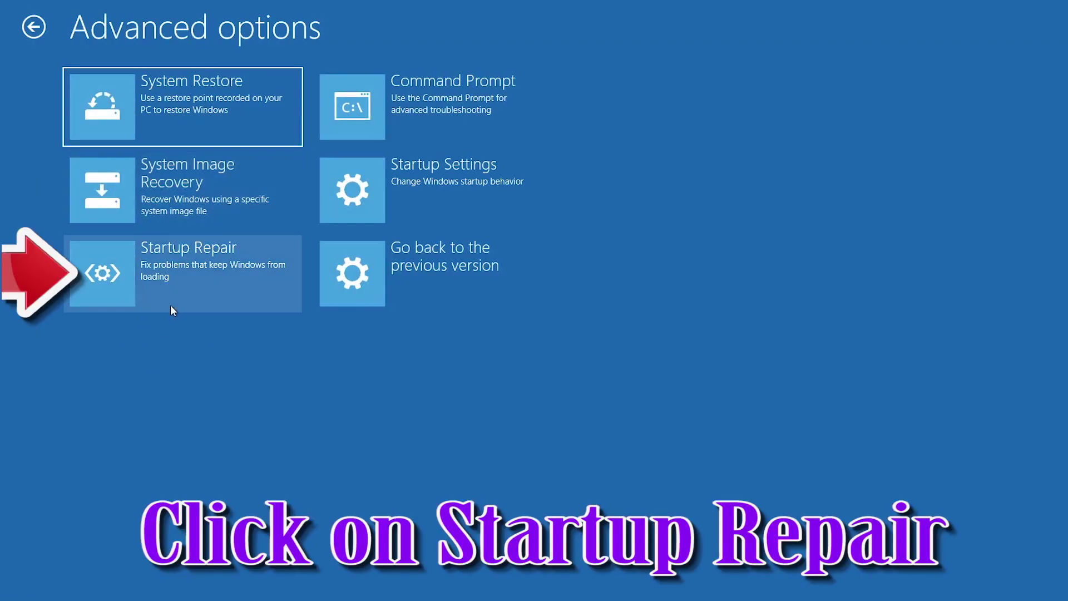
click(245, 263)
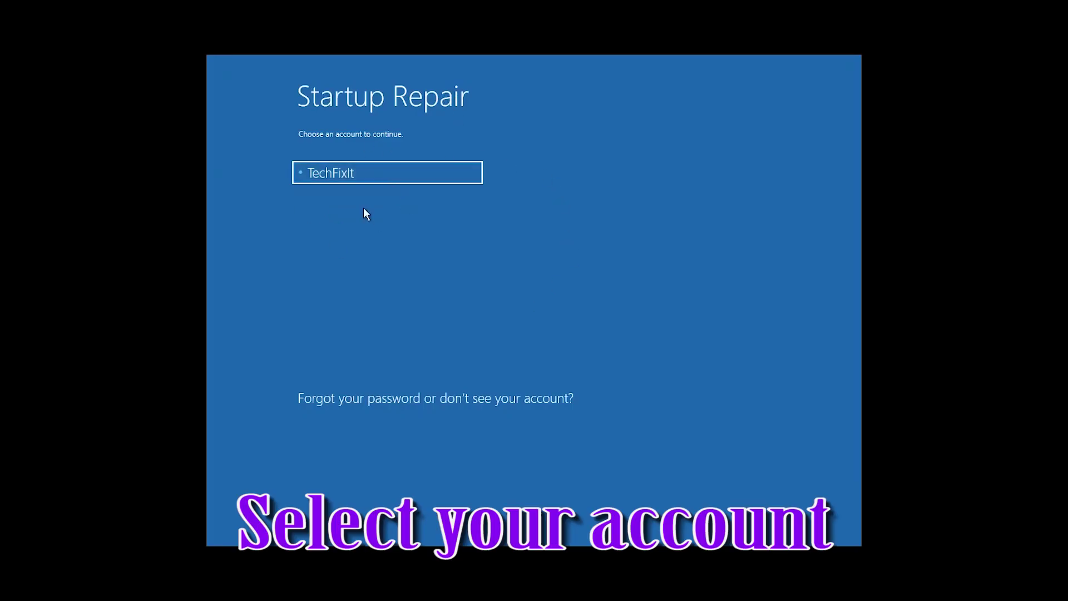
click(390, 173)
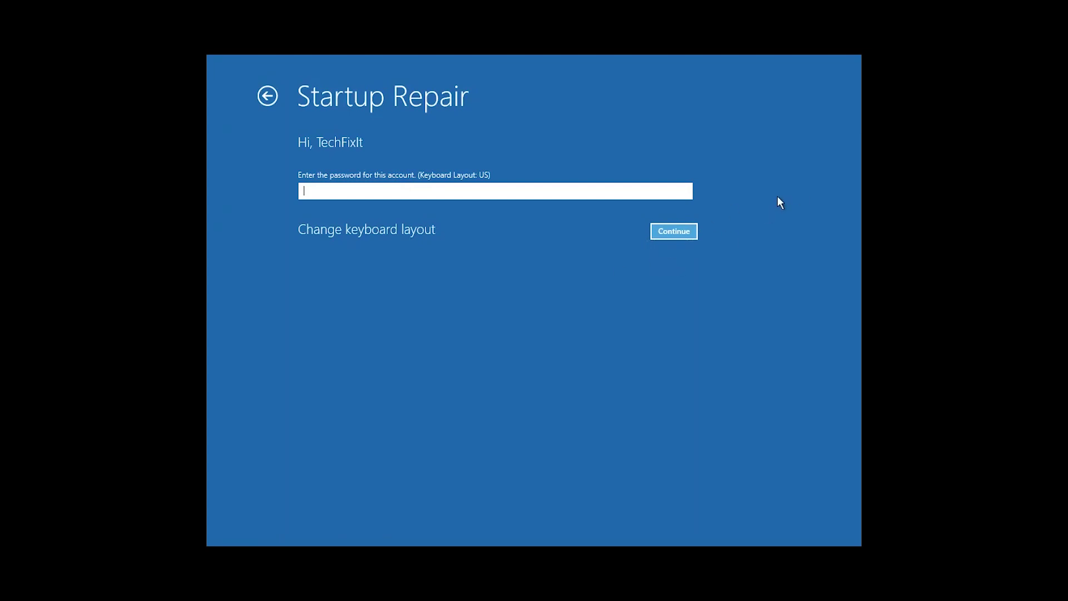
click(674, 231)
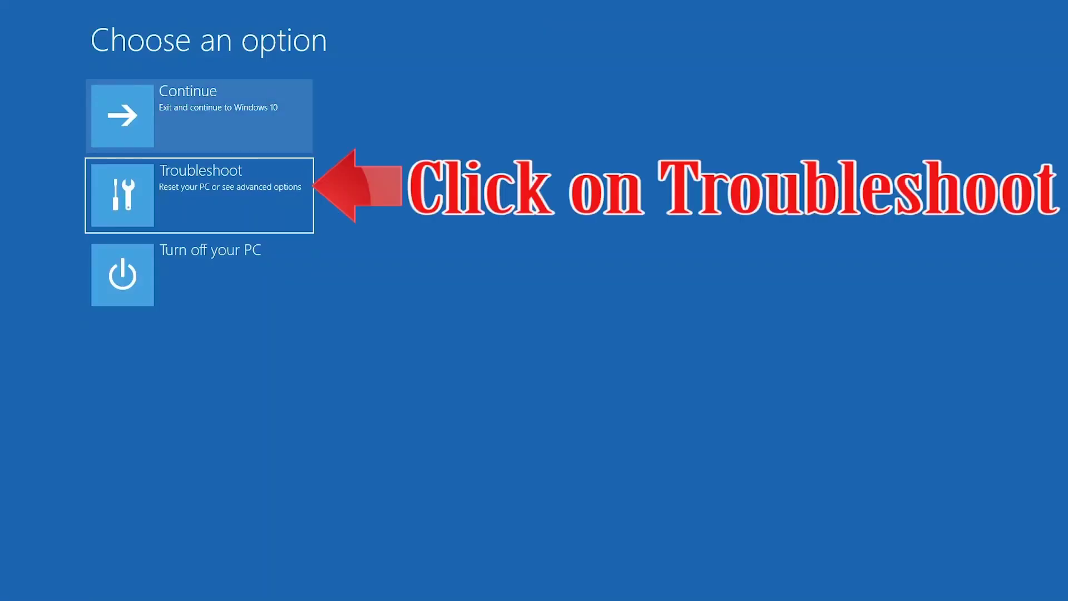
Open the Command Prompt from the advanced troubleshooting options.
key(Return)
key(Down)
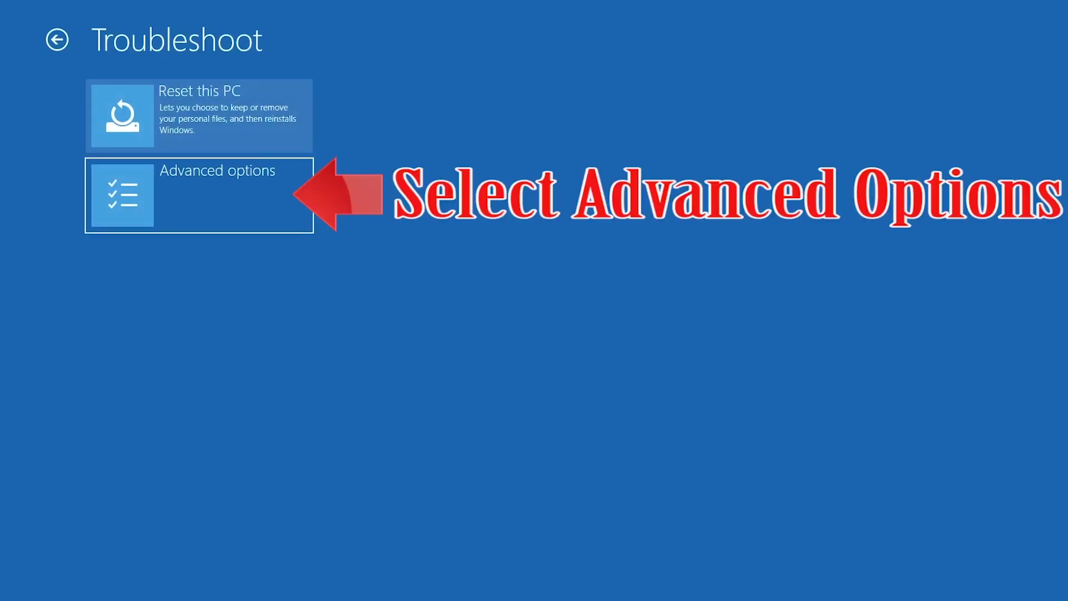
key(Return)
key(Right)
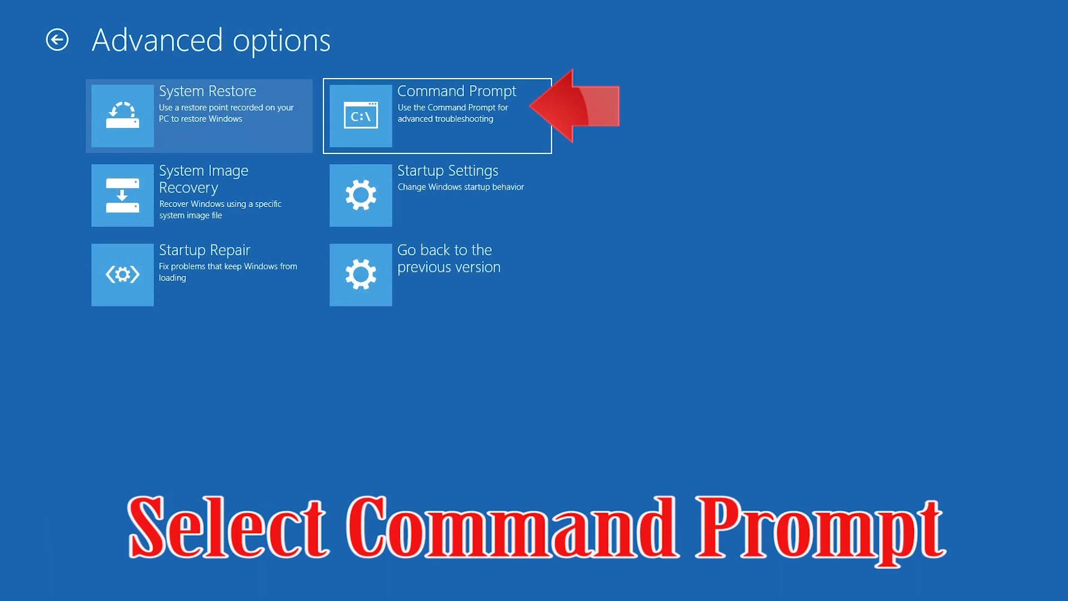
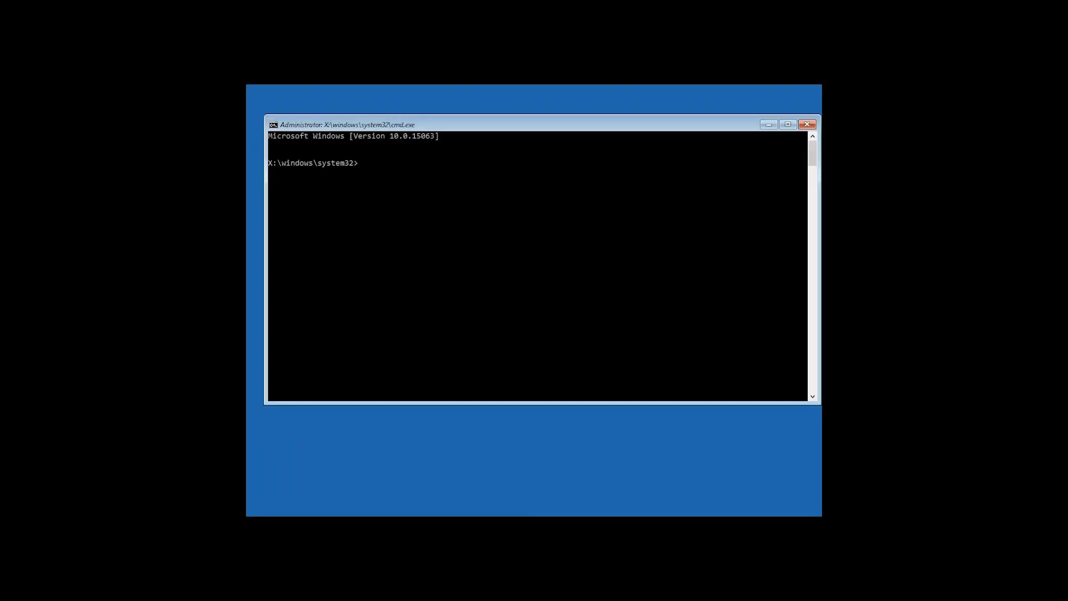
Repair the master boot record by running bootrec /fixmbr.
text(bo)
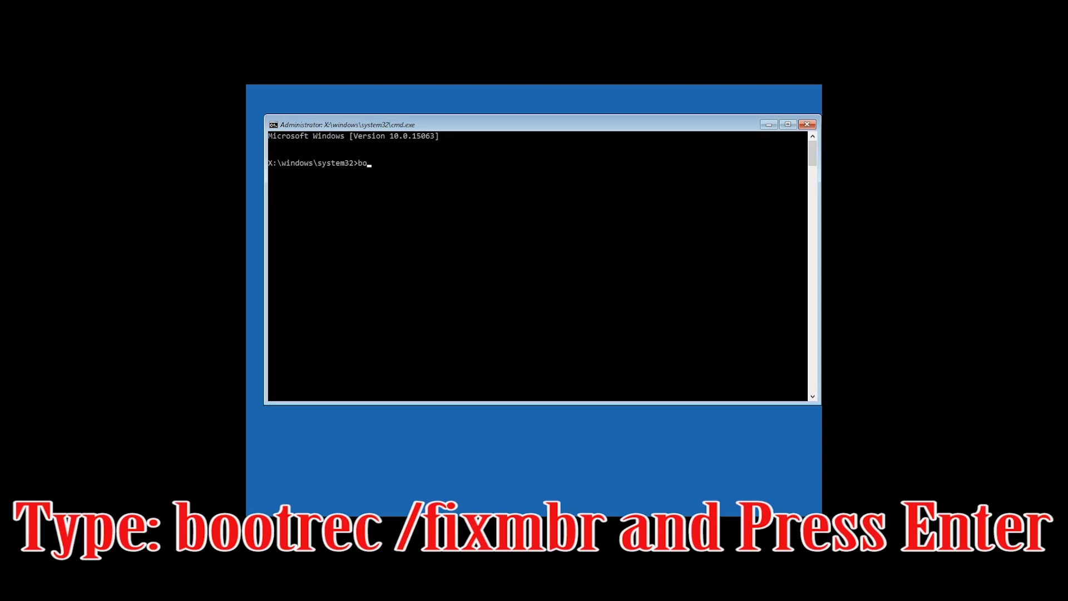
text(otrec /fixmbr)
key(Return)
Write a new boot sector by running bootrec /fixboot.
key(Up)
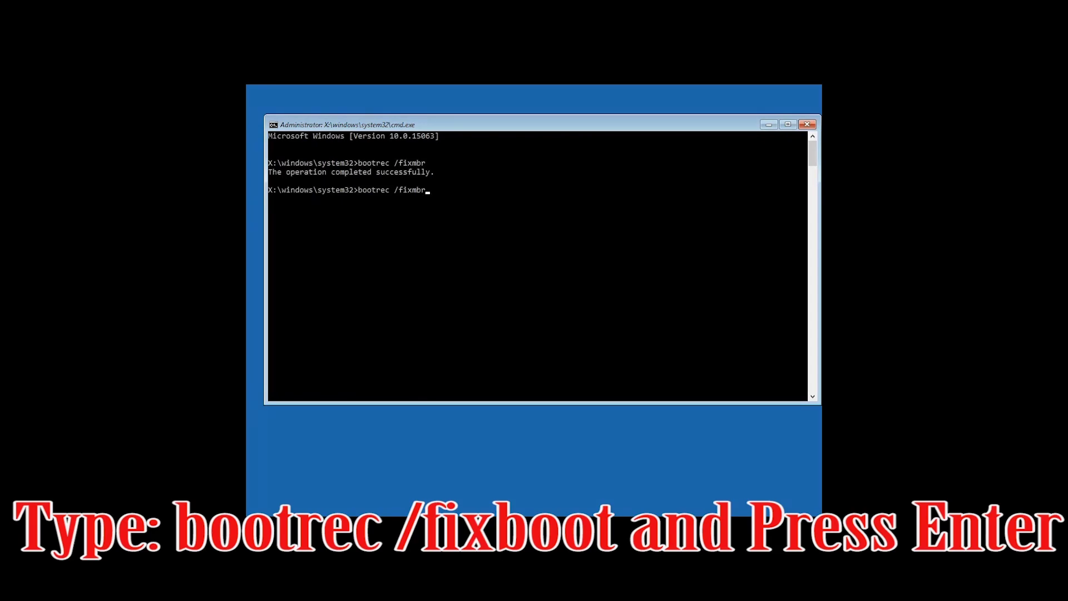
key(BackSpace)
key(BackSpace)
key(BackSpace)
text(boot)
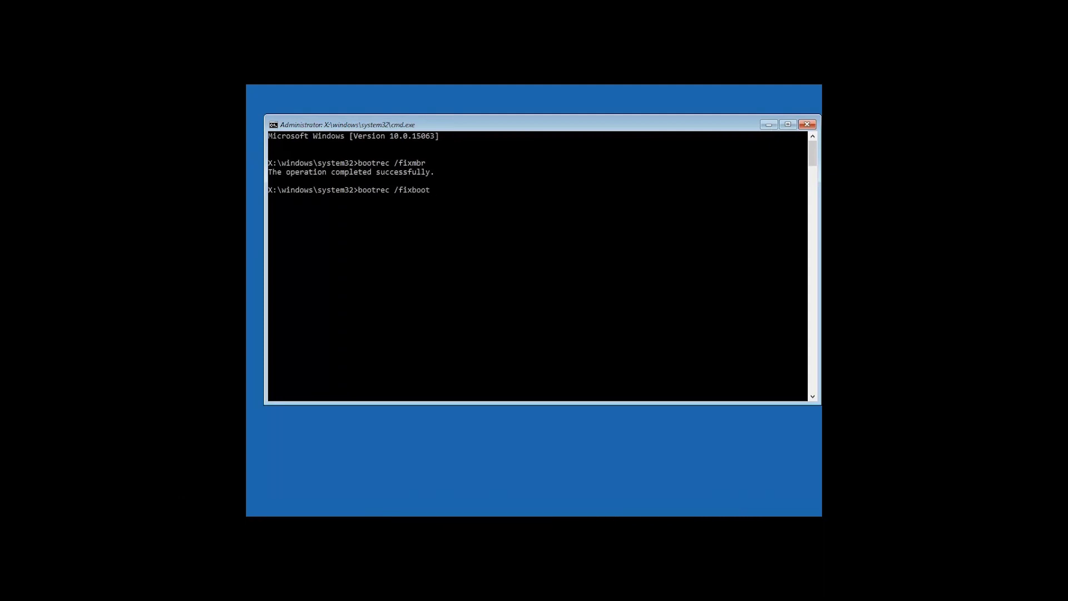
key(Return)
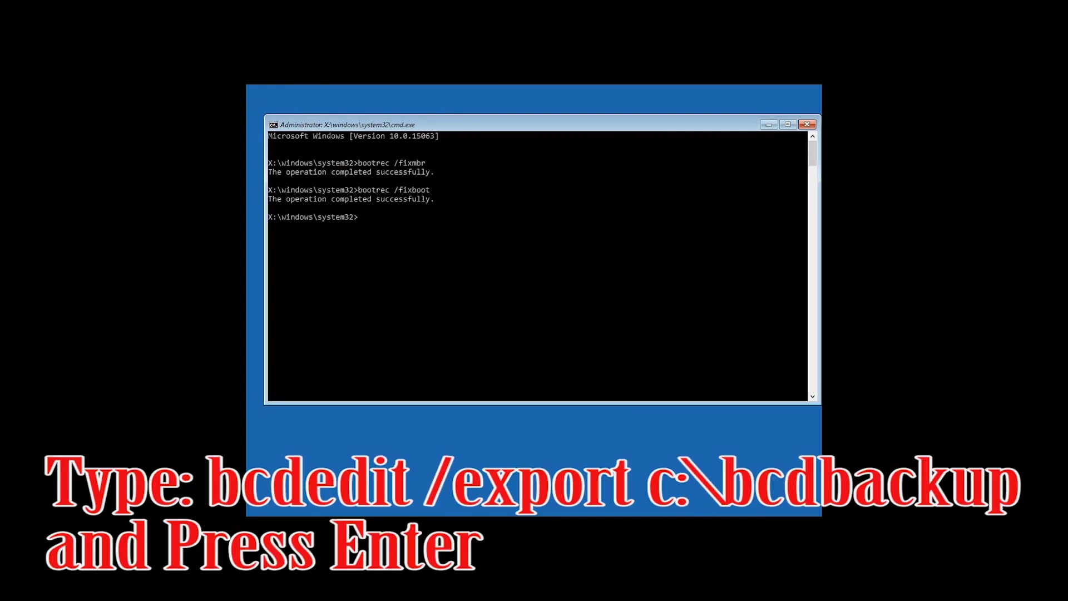
Back up the boot configuration with bcdedit /export c:\bcdbackup, and clear the file's attributes with attrib c:\boot\bcd -h -r -s.
text(bcdedit /export c:\bcdbackup)
key(Return)
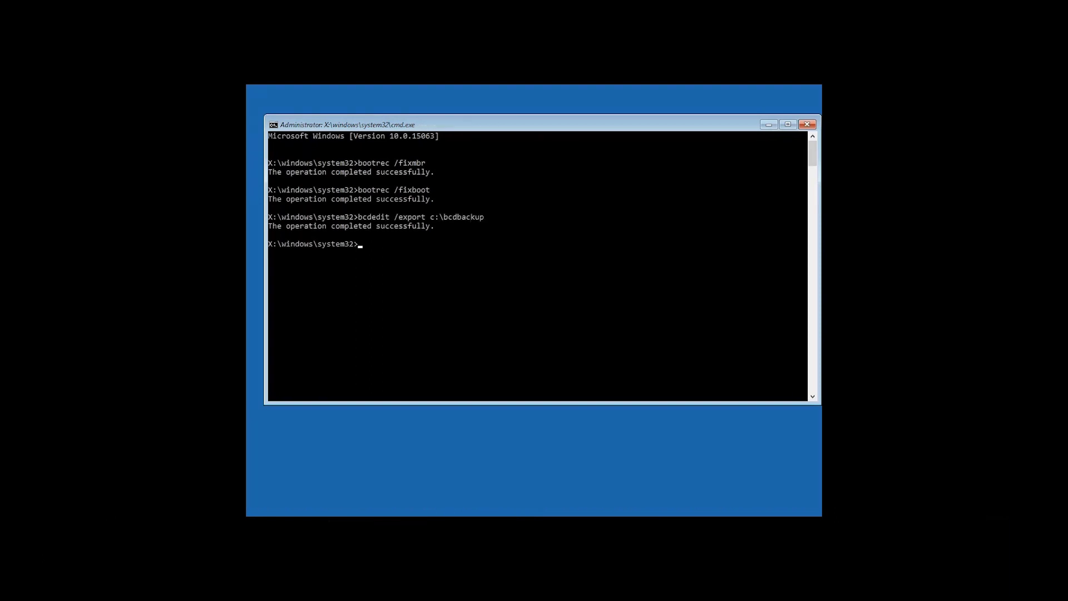
text(attr)
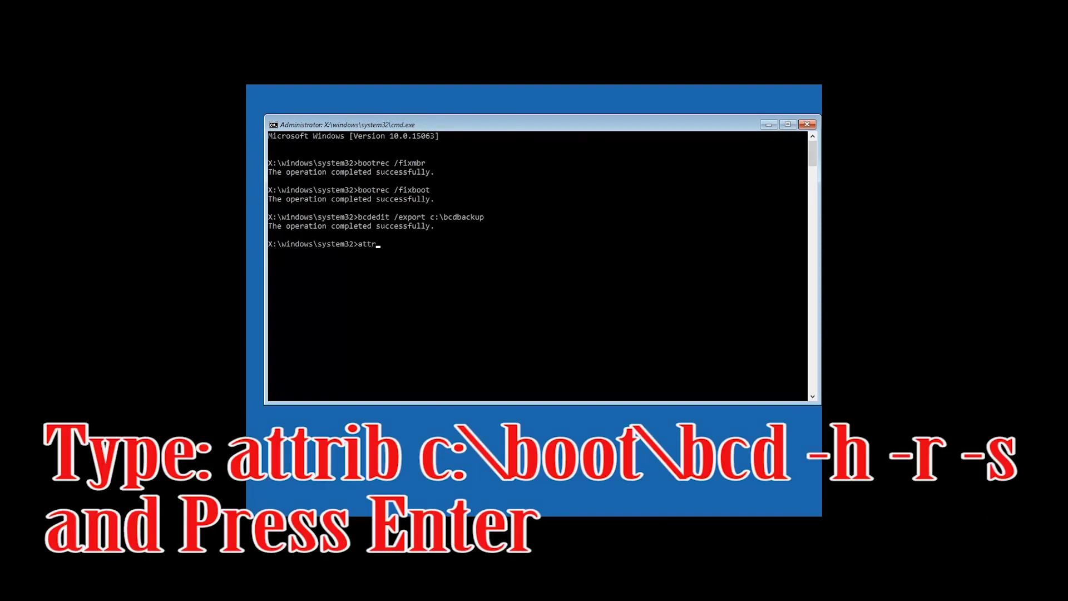
text(ib c:oot\bcd -h -r -s)
key(Return)
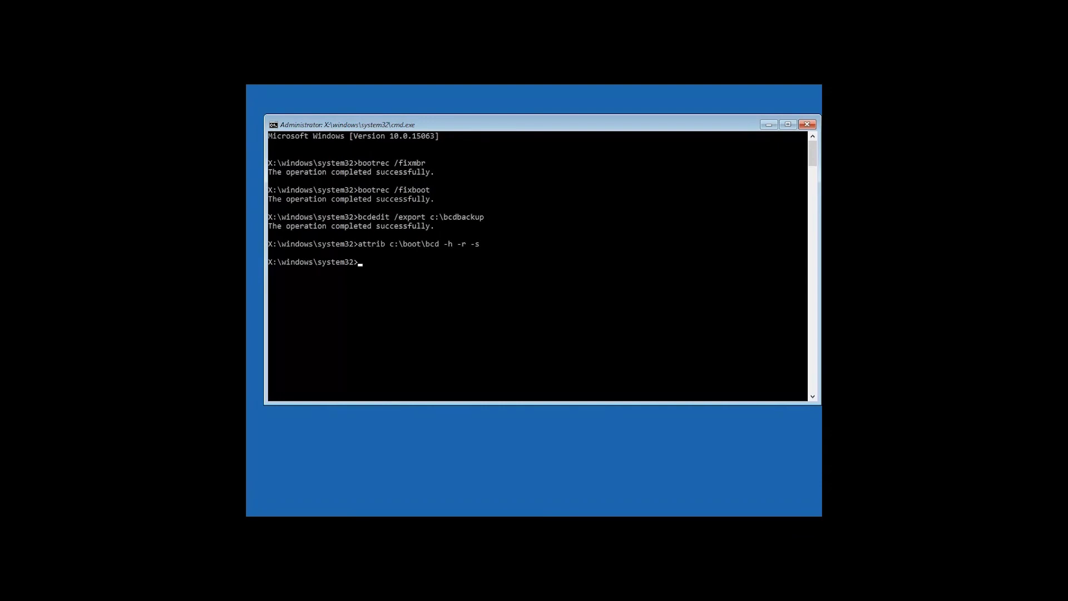
Rename the boot configuration file by running ren c:\boot\bcd bcd.old.
text(ren c:\boot)
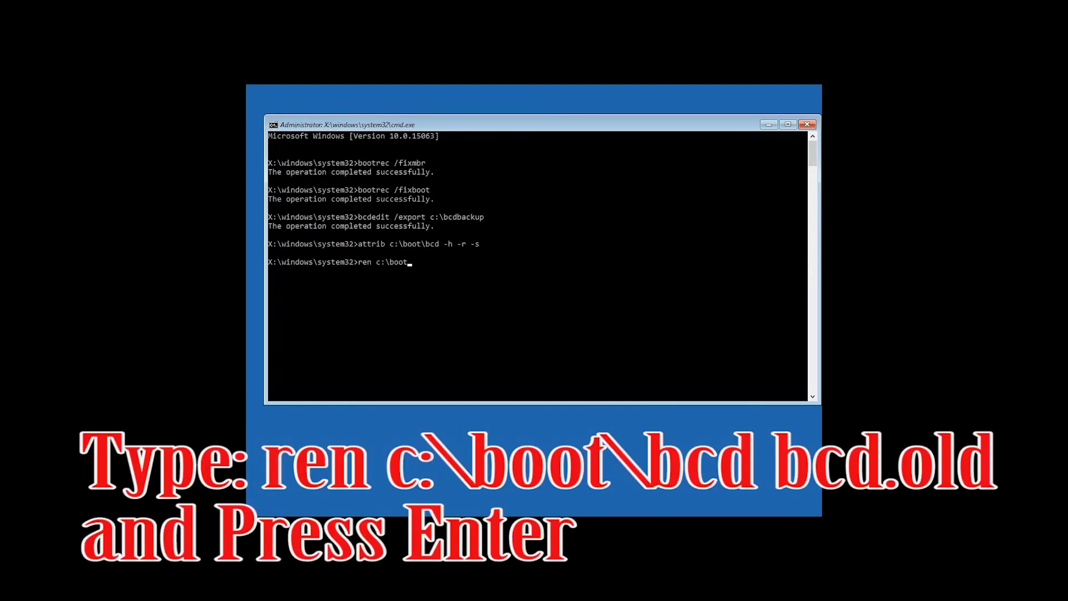
text(\bcd bcd.old)
key(Return)
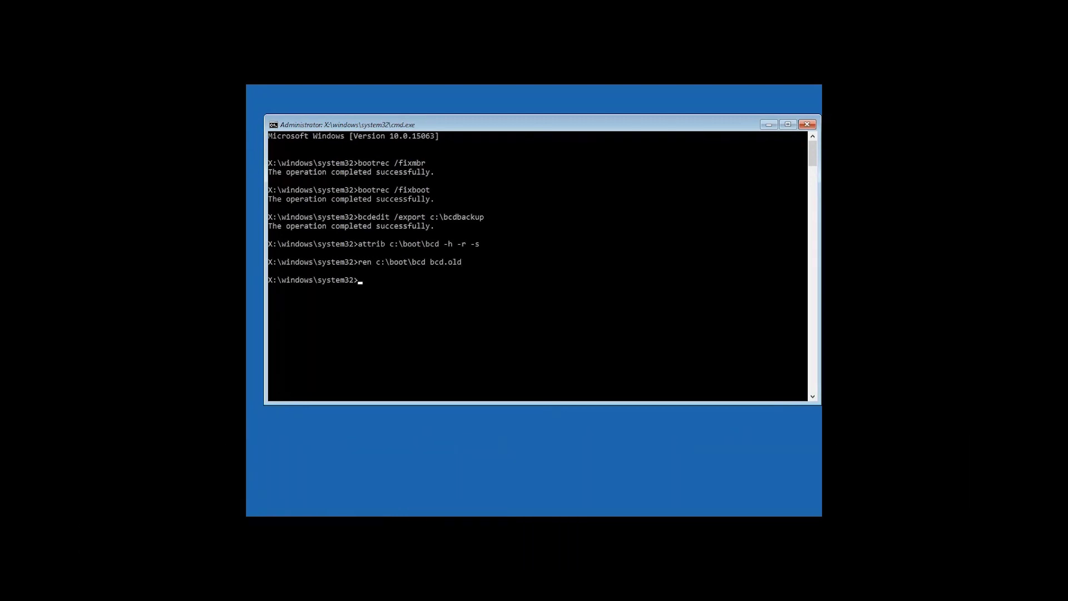
Rebuild the boot configuration with bootrec /rebuildbcd, answer y to add the Windows installation to the boot list, and exit the Command Prompt.
text(bo)
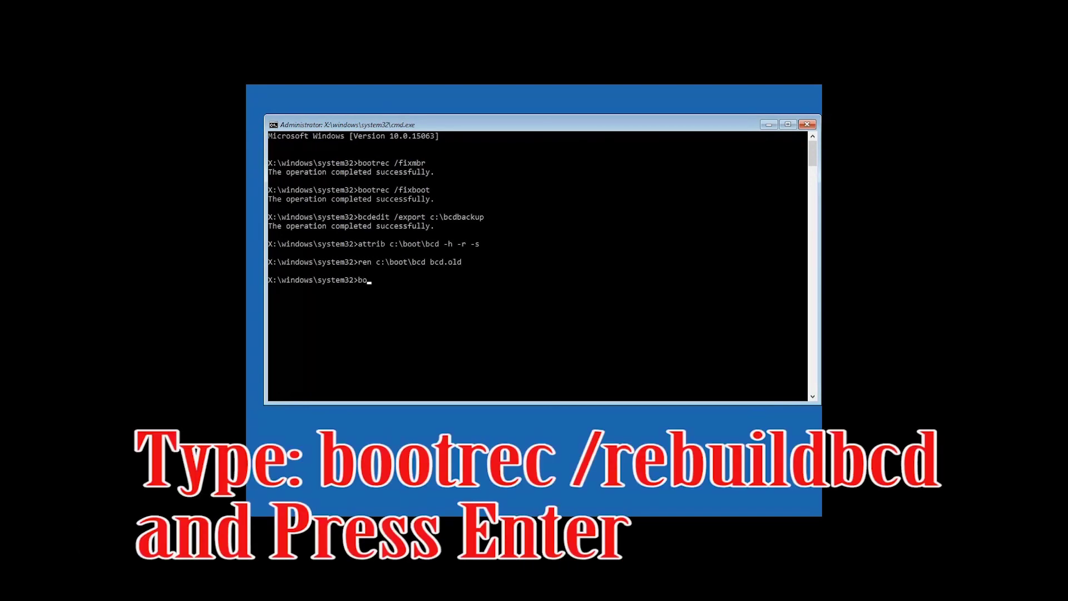
text(otrec /rebuildbcd)
key(Return)
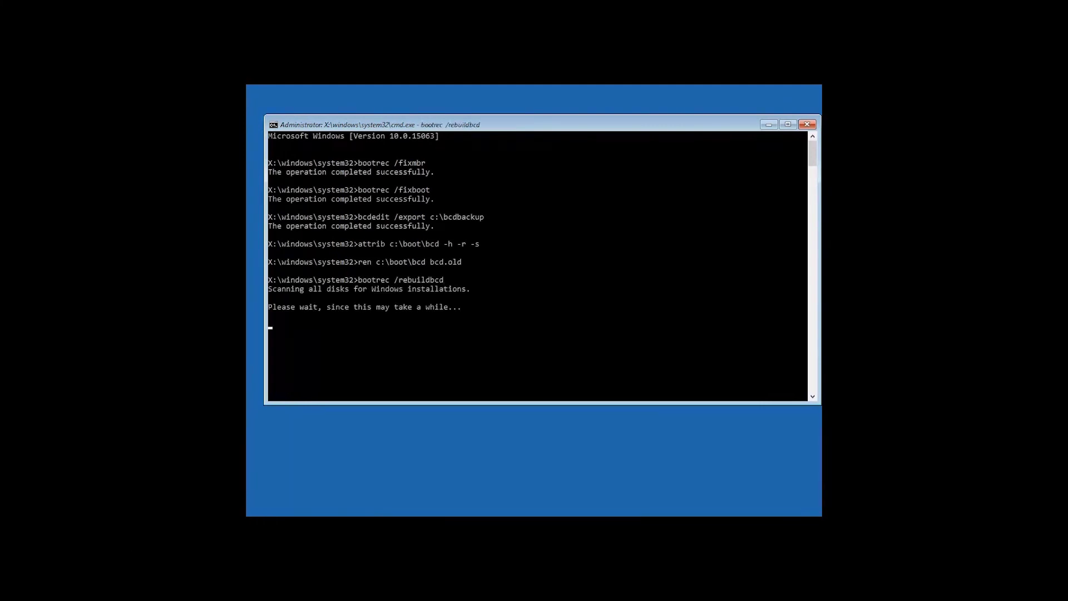
text(y)
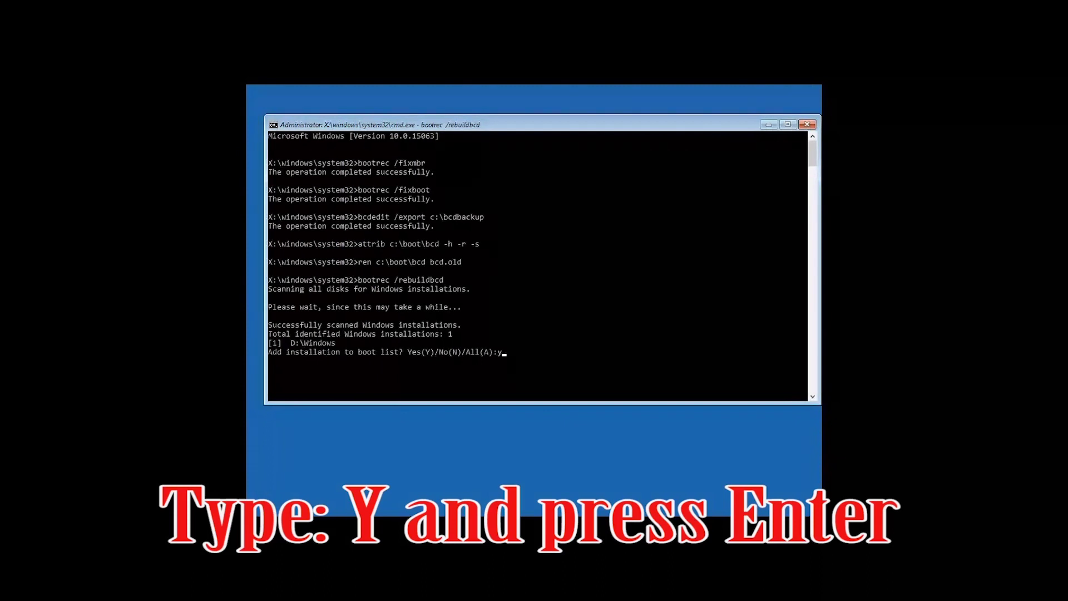
key(Return)
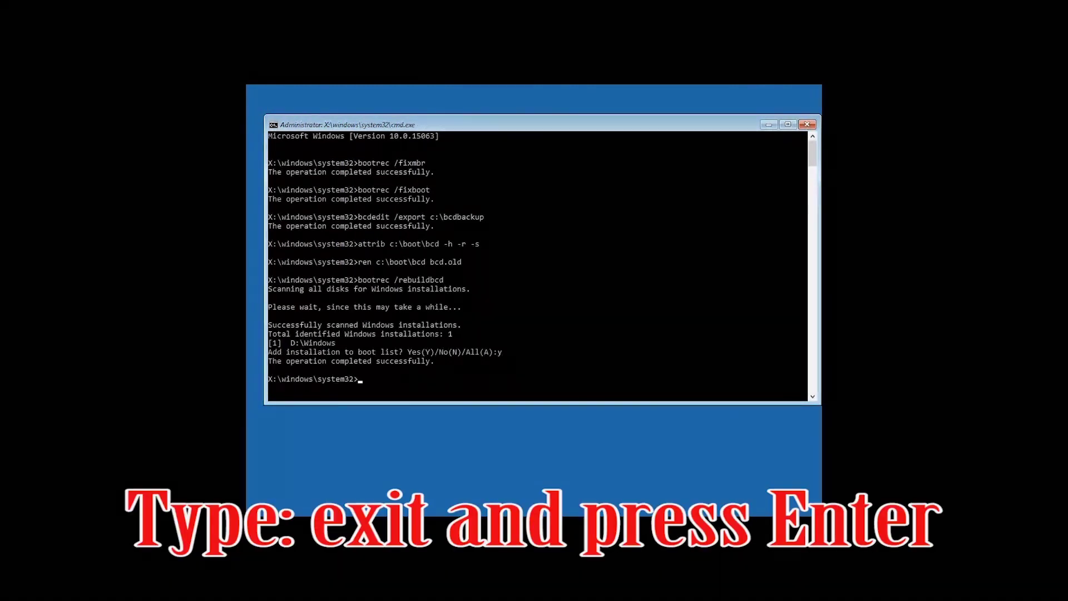
text(exit)
key(Return)
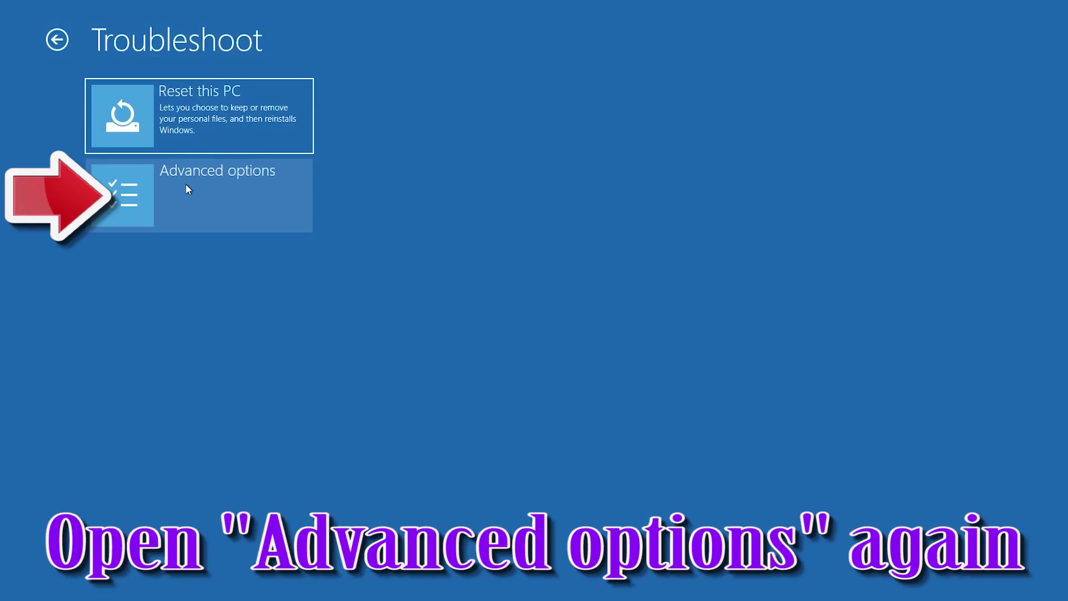
Open System Restore from the advanced options, using the listed user account and the US keyboard layout.
click(225, 200)
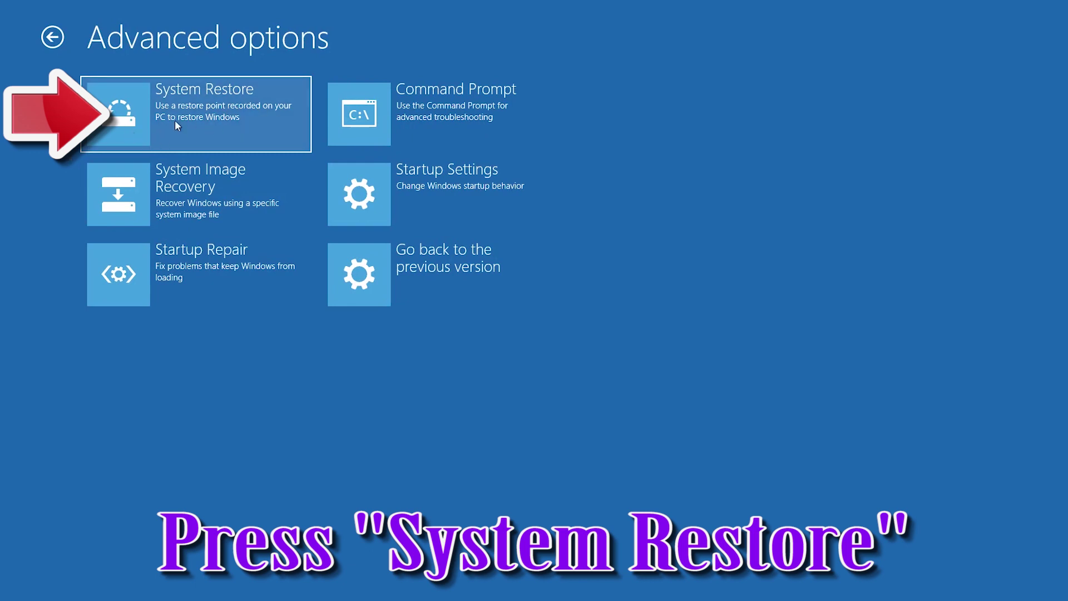
click(251, 107)
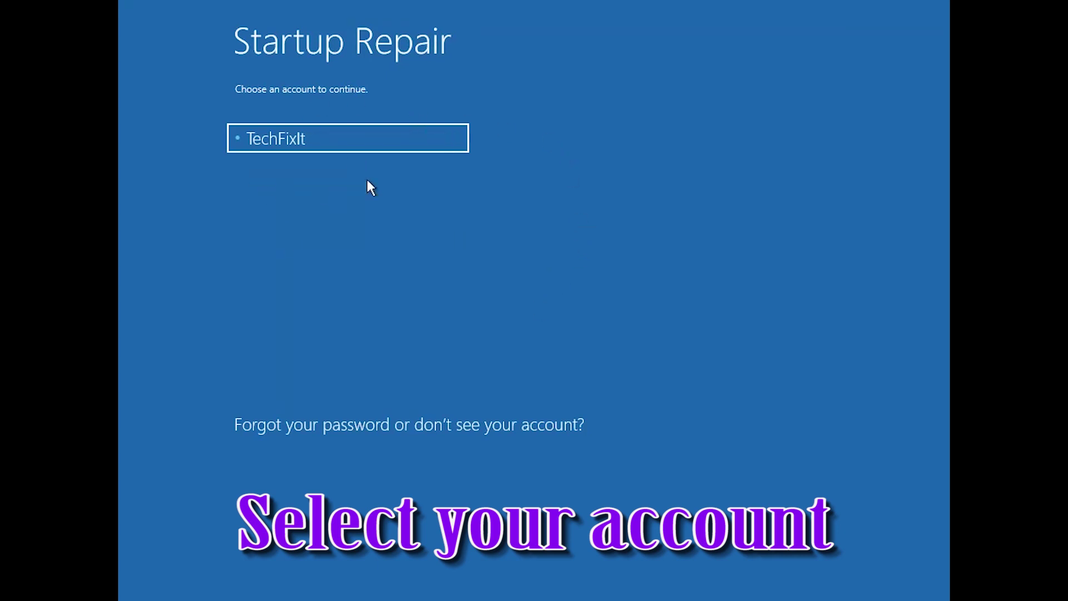
click(351, 138)
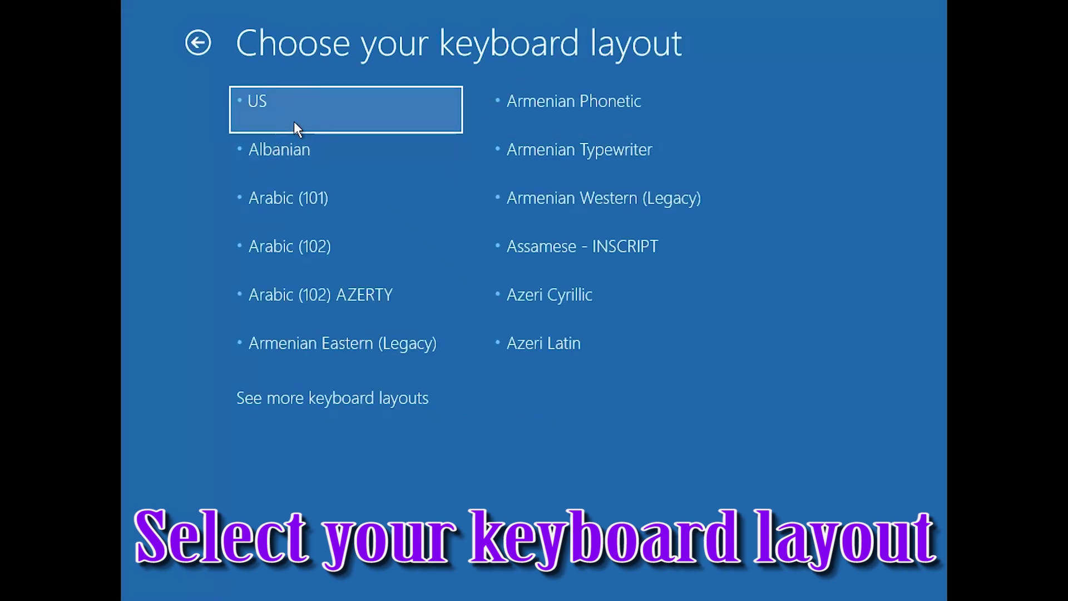
click(295, 126)
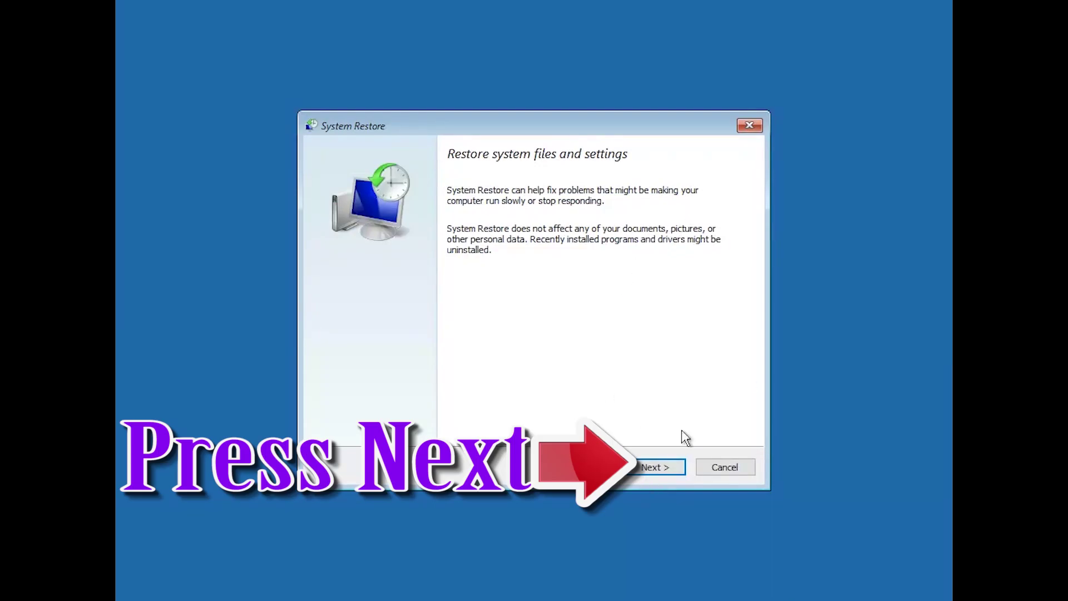
Restore the system to the manual restore point of 1/6/2018 11:06:47 PM, restart the computer and dismiss the completion message.
click(652, 471)
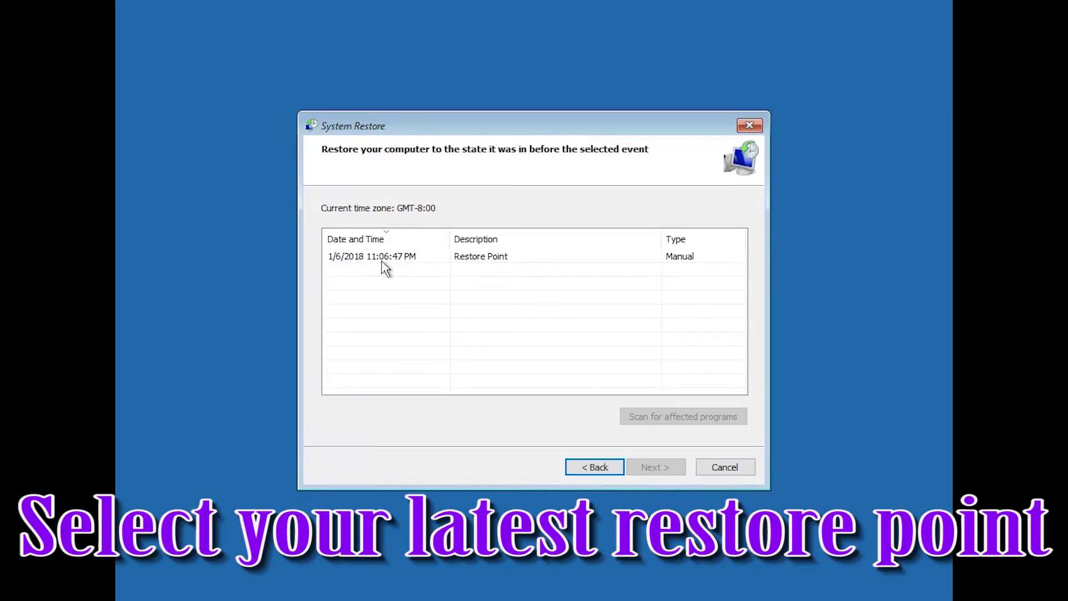
click(437, 265)
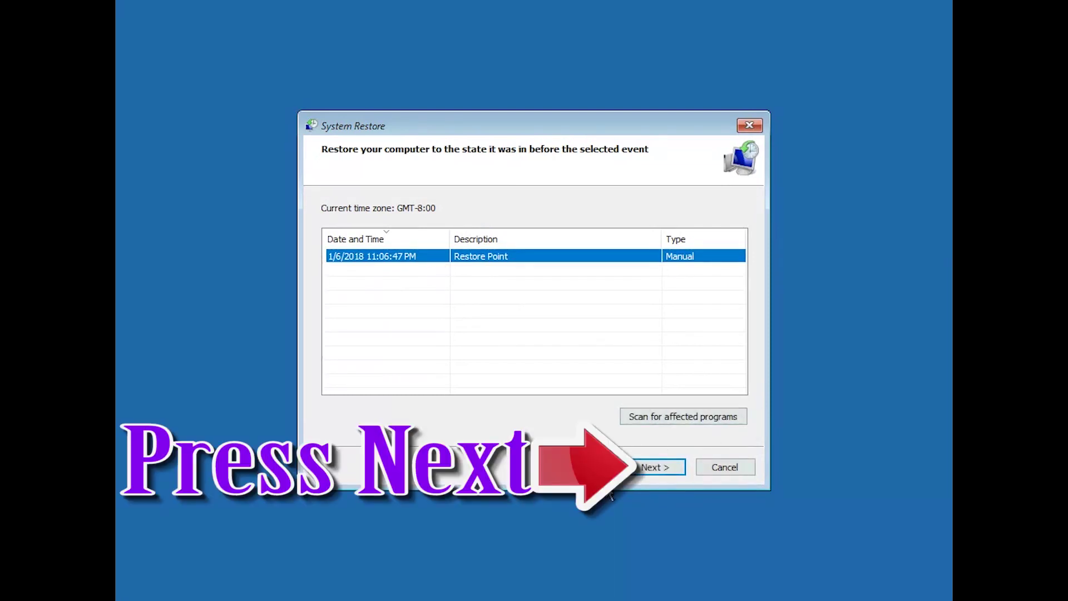
click(638, 472)
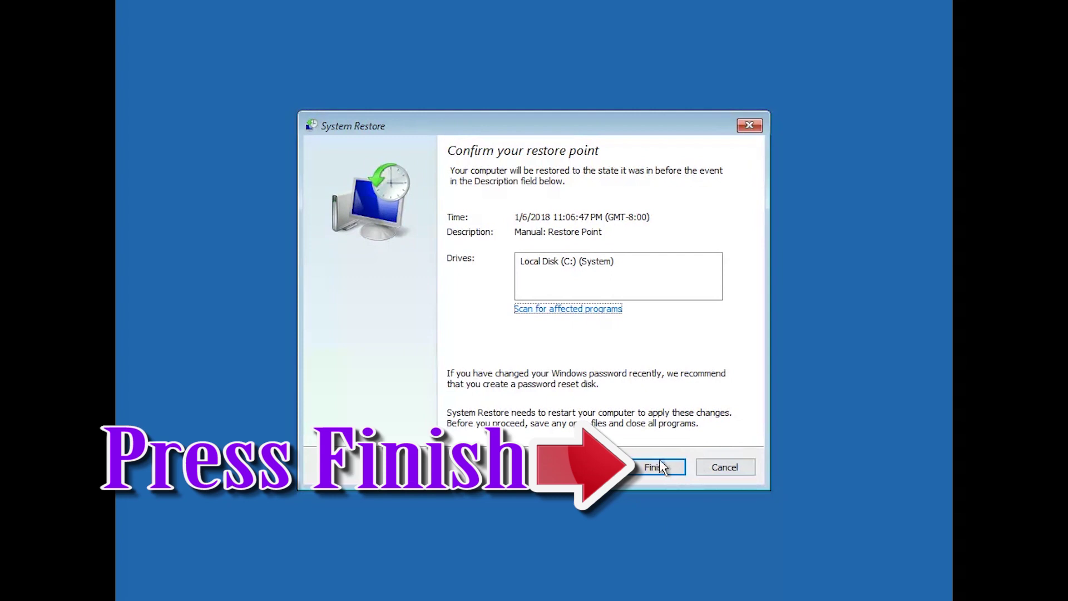
click(655, 467)
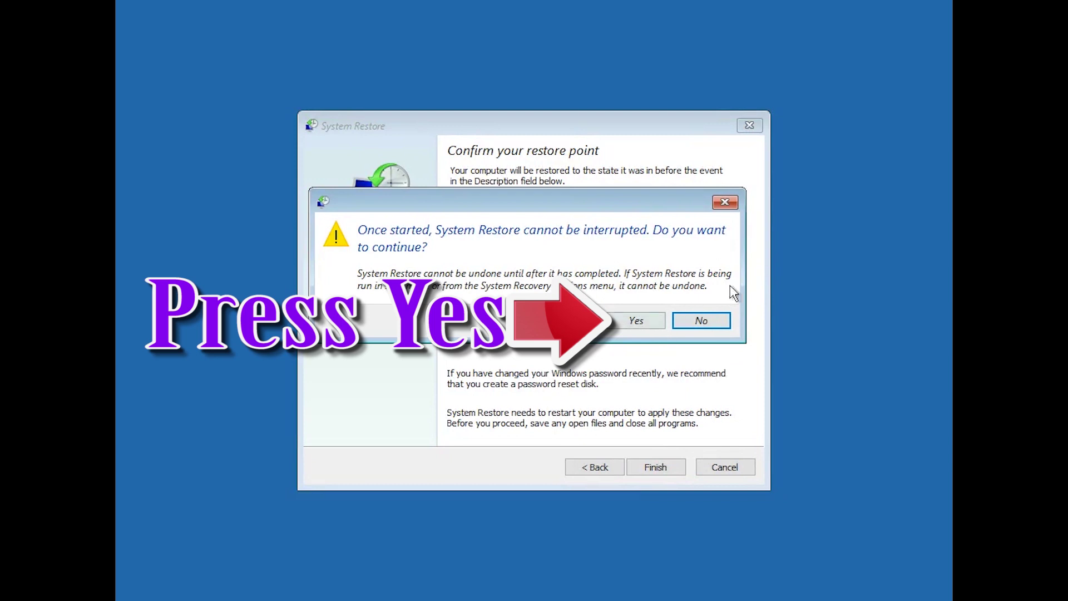
click(643, 322)
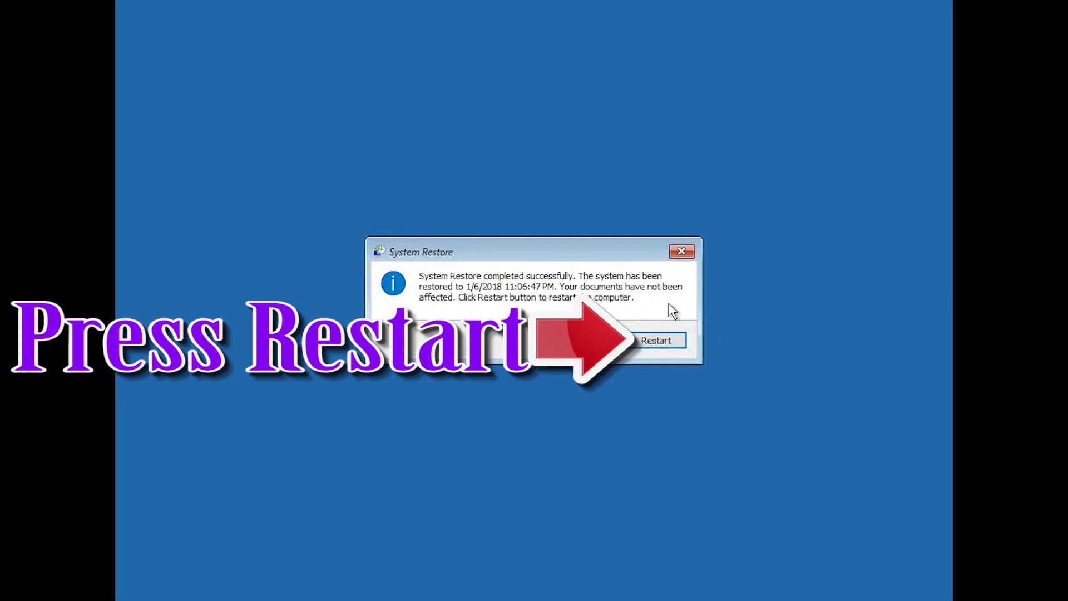
click(652, 343)
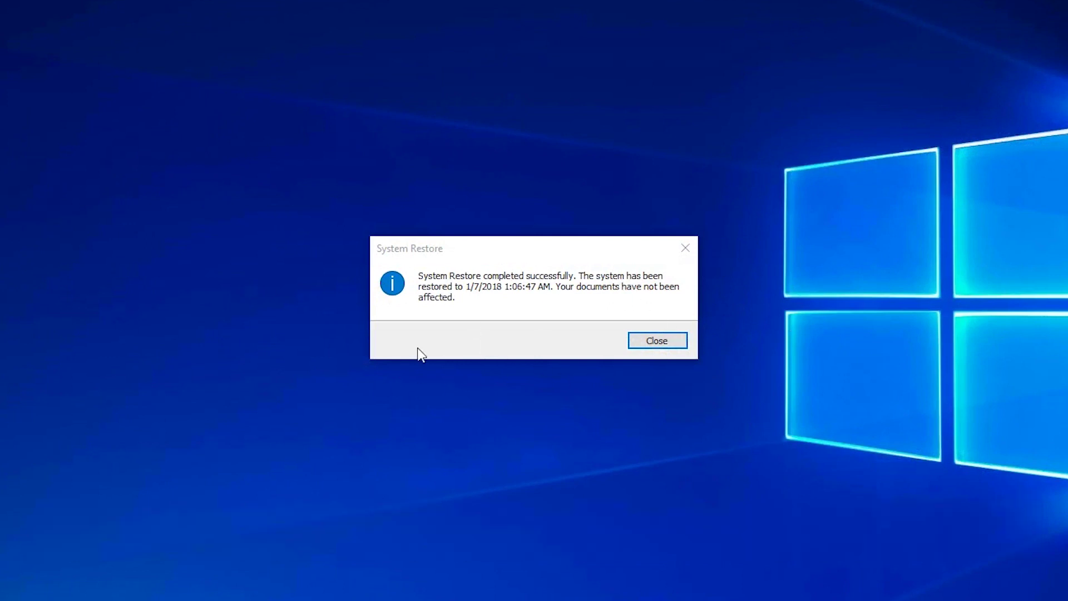
click(653, 343)
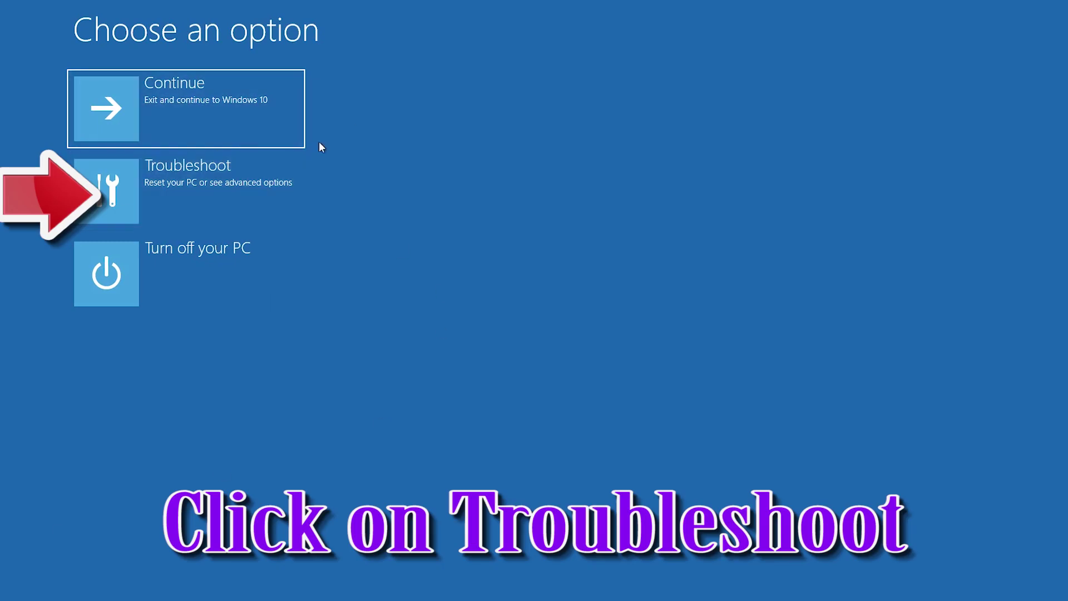
Reset this PC with Keep my files, continuing with the listed account, and close the Edge welcome window after Windows restarts.
click(220, 177)
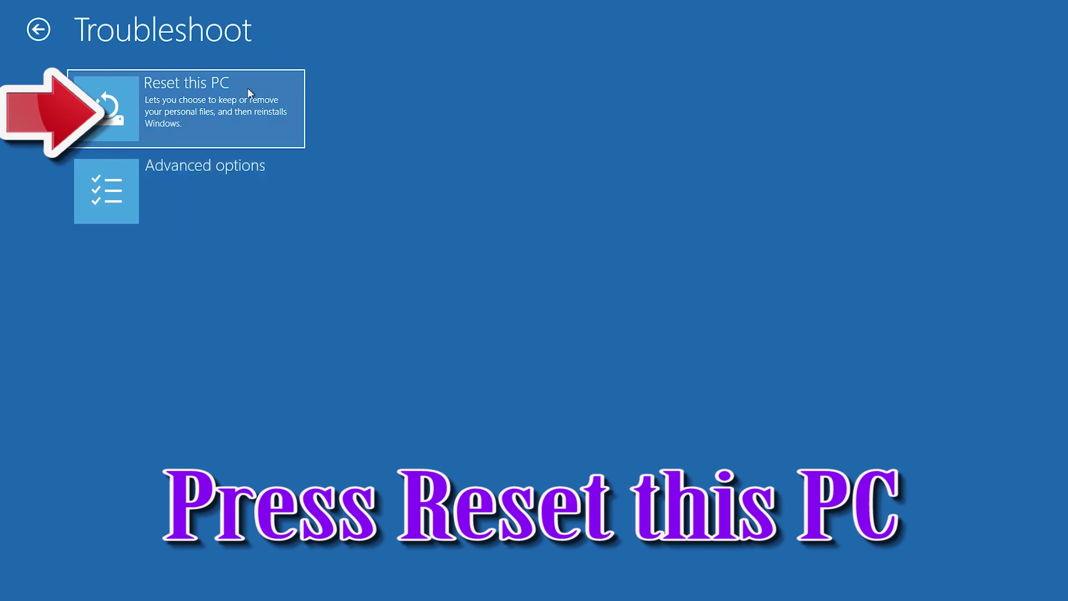
click(195, 119)
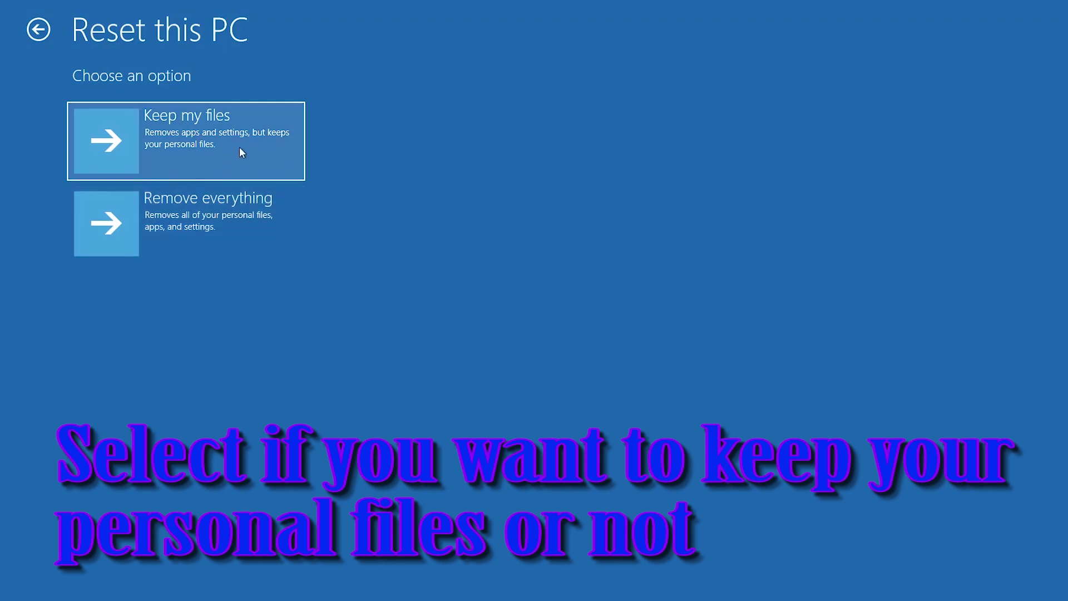
click(219, 142)
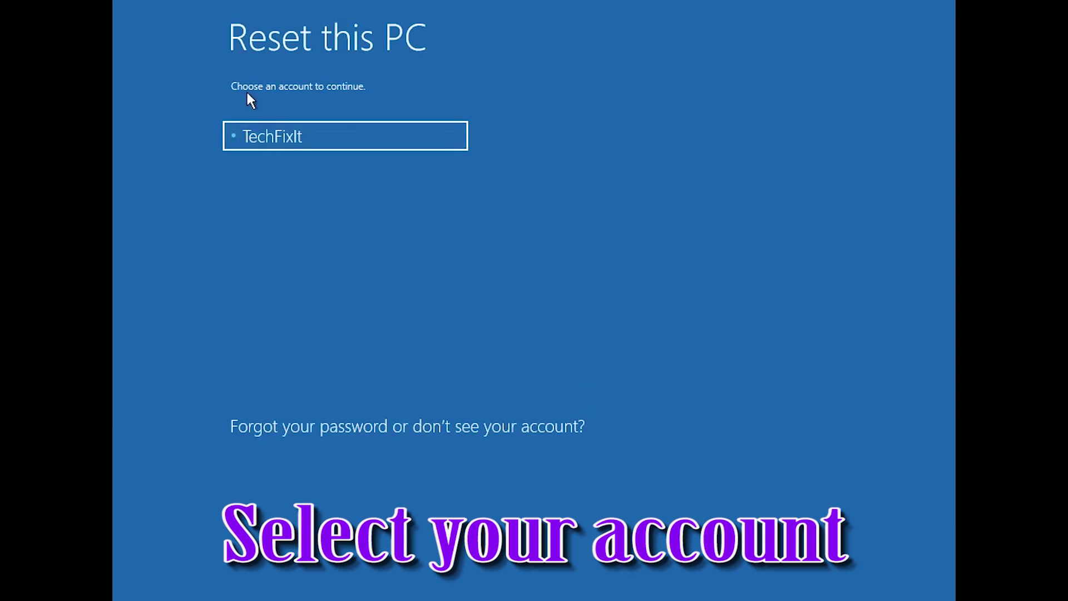
click(270, 134)
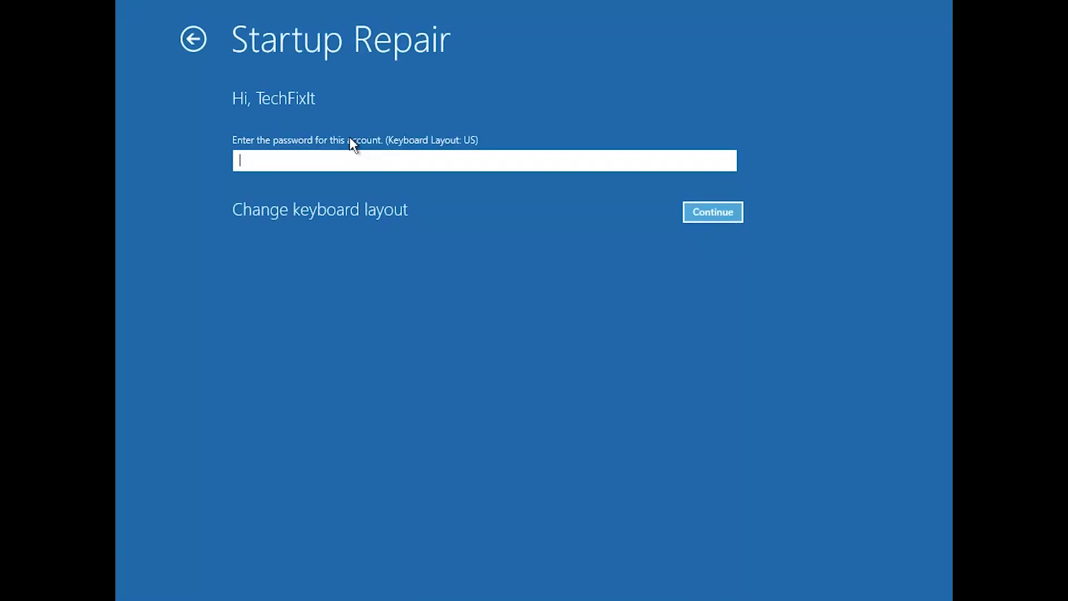
click(735, 205)
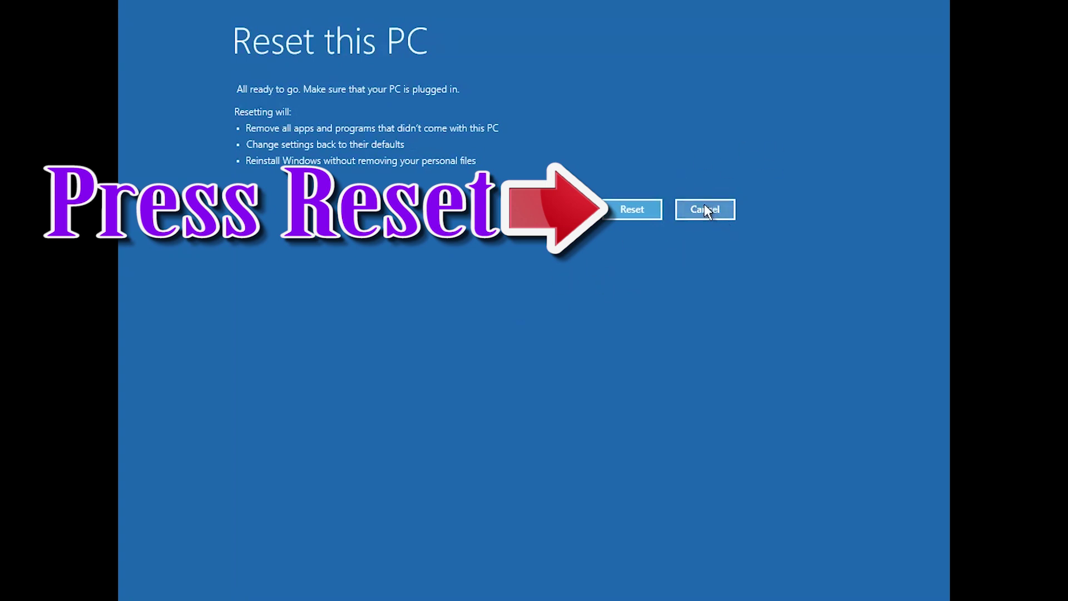
click(658, 210)
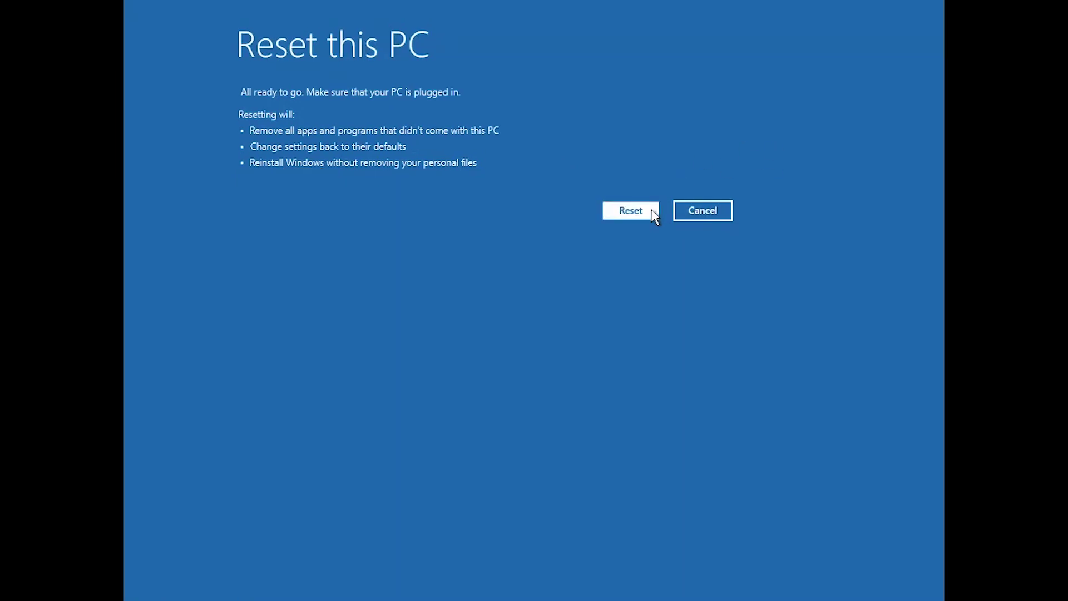
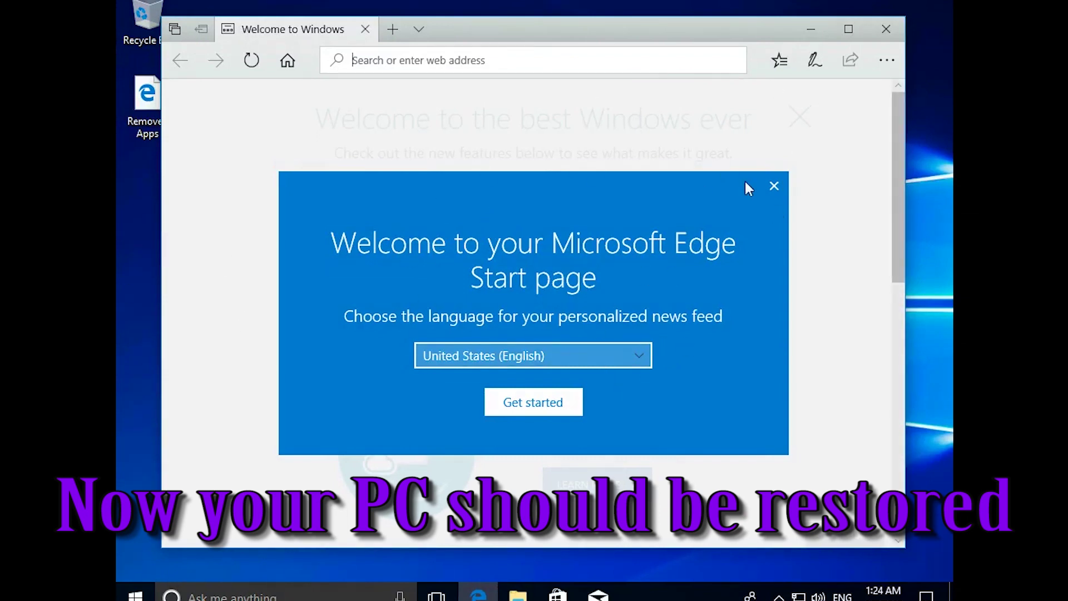
click(886, 28)
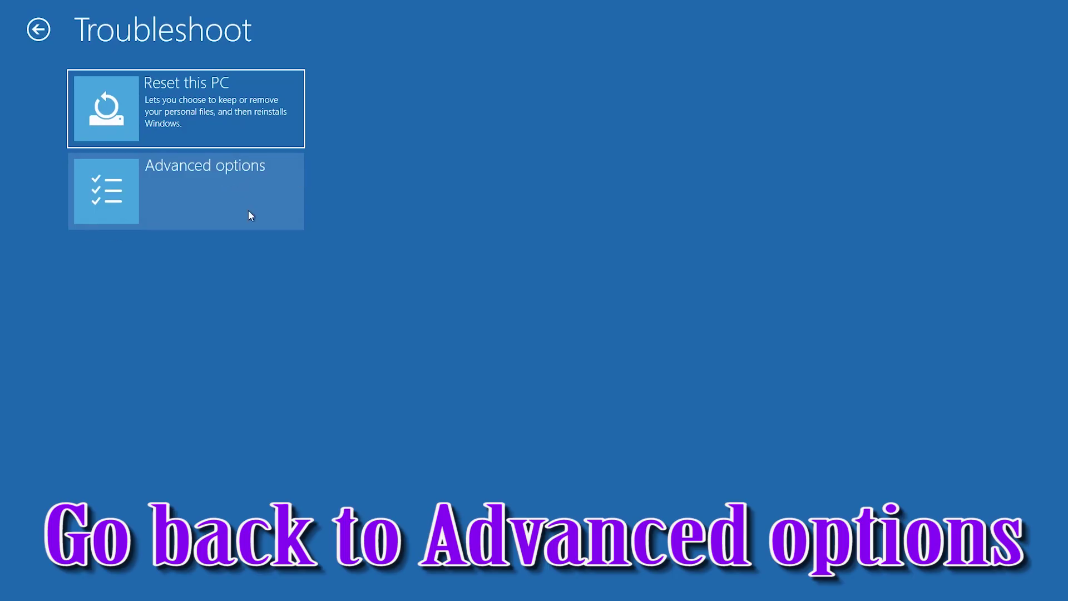
Open Command Prompt from the recovery environment's advanced options, continuing with the listed account and the password field left empty.
click(197, 211)
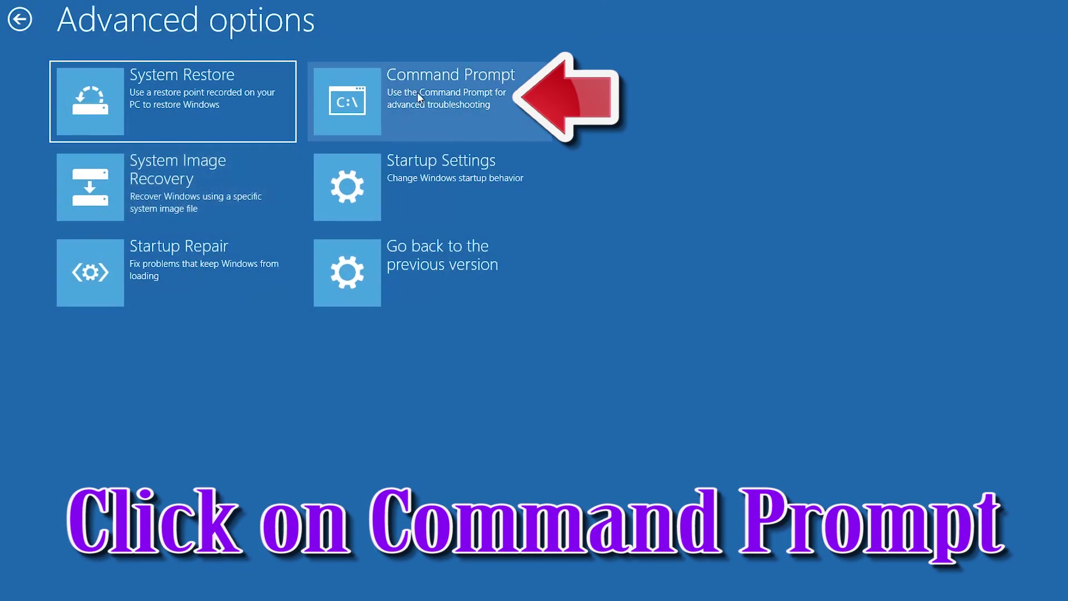
click(469, 85)
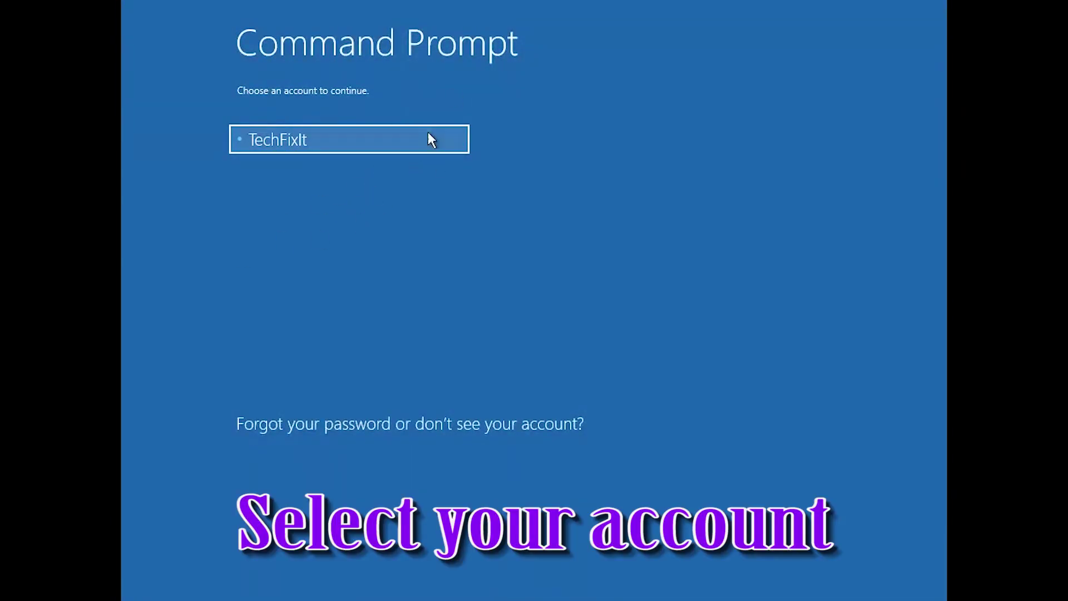
click(330, 148)
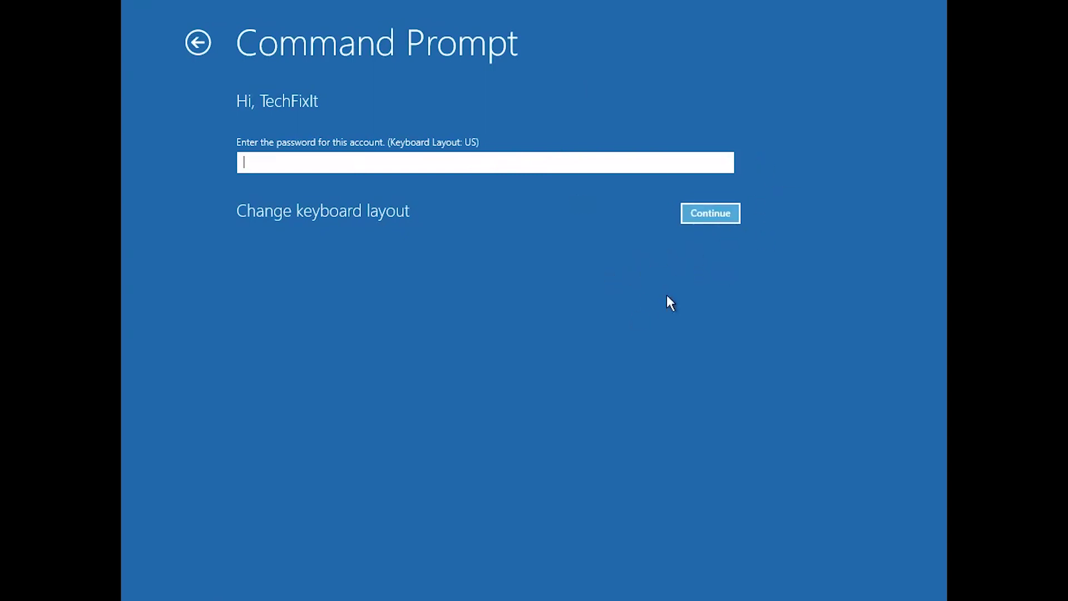
click(719, 219)
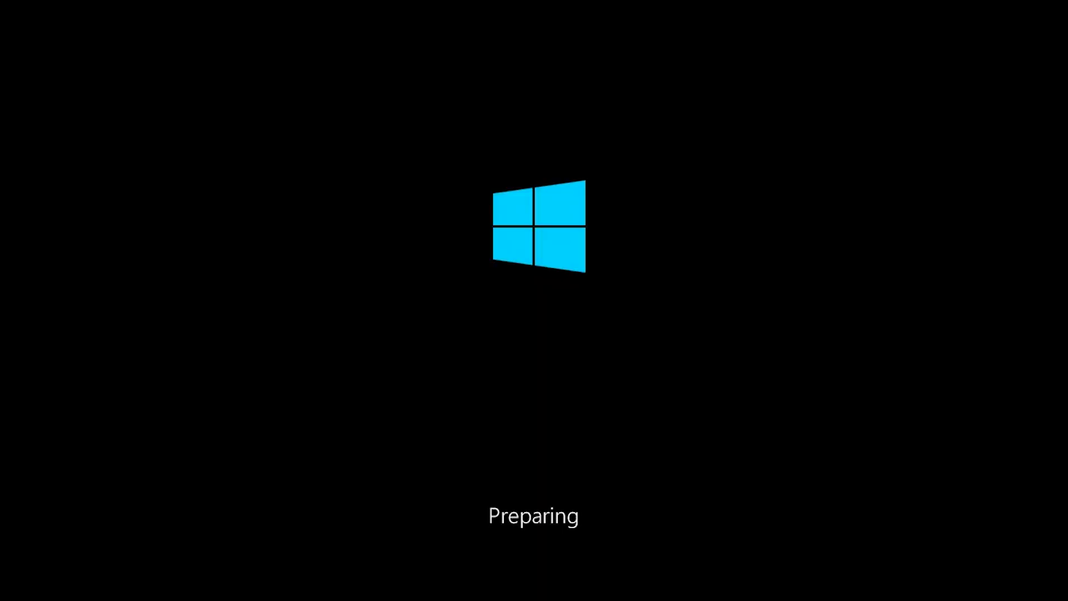
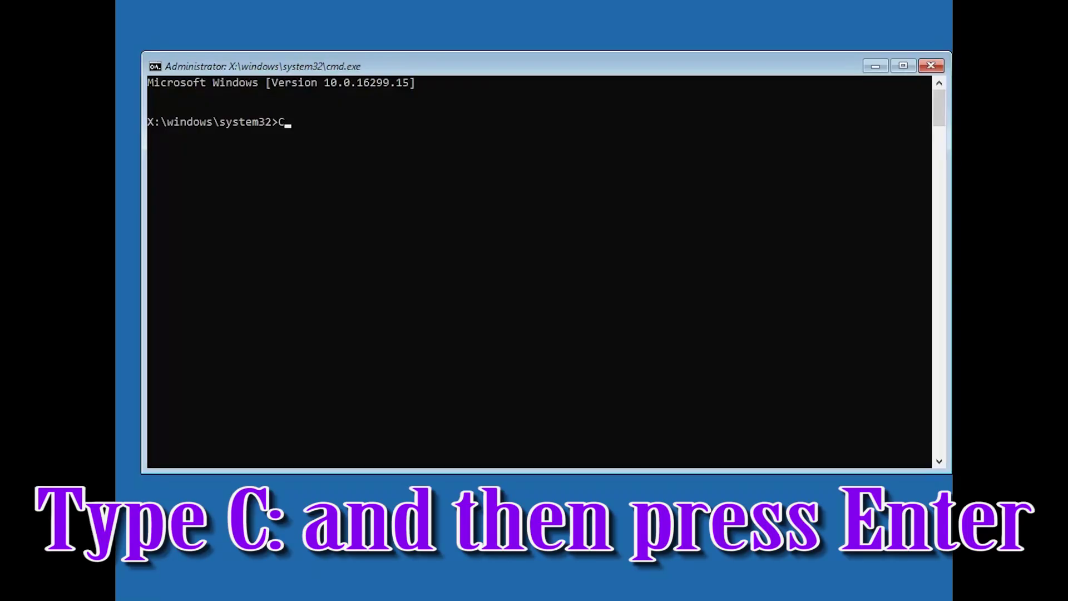
In C:\Windows\system32\config, create the folders backup and backup1 and copy all files (*.*) into each.
text(:)
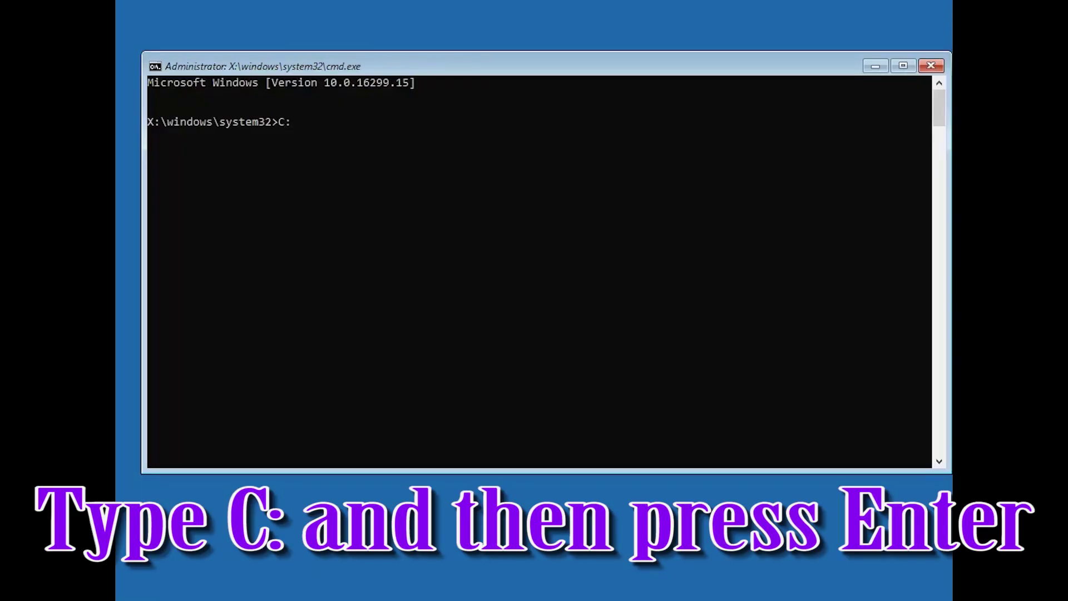
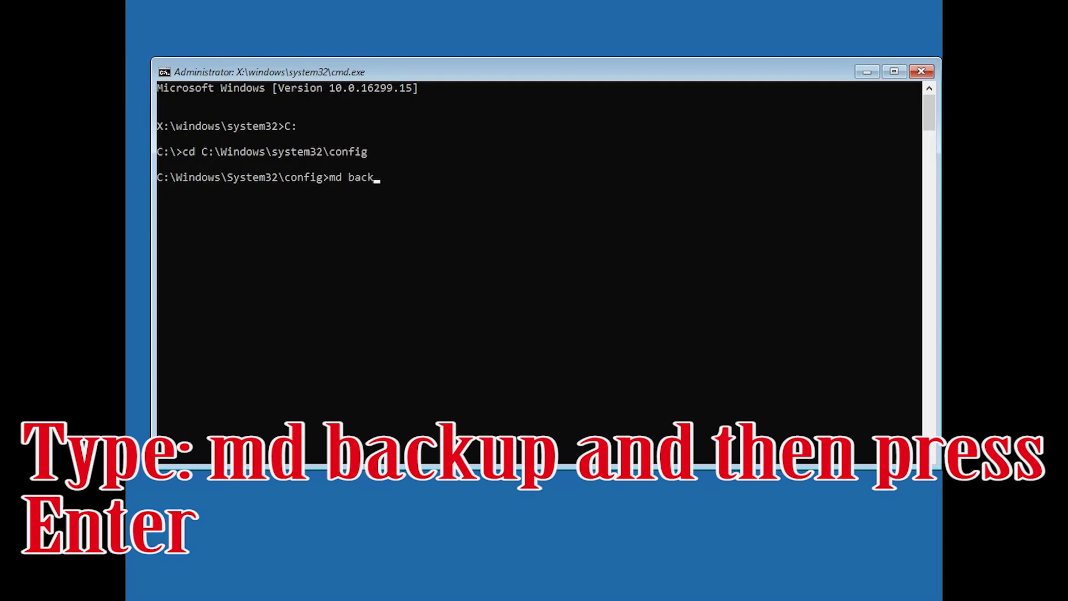
text(p)
key(Return)
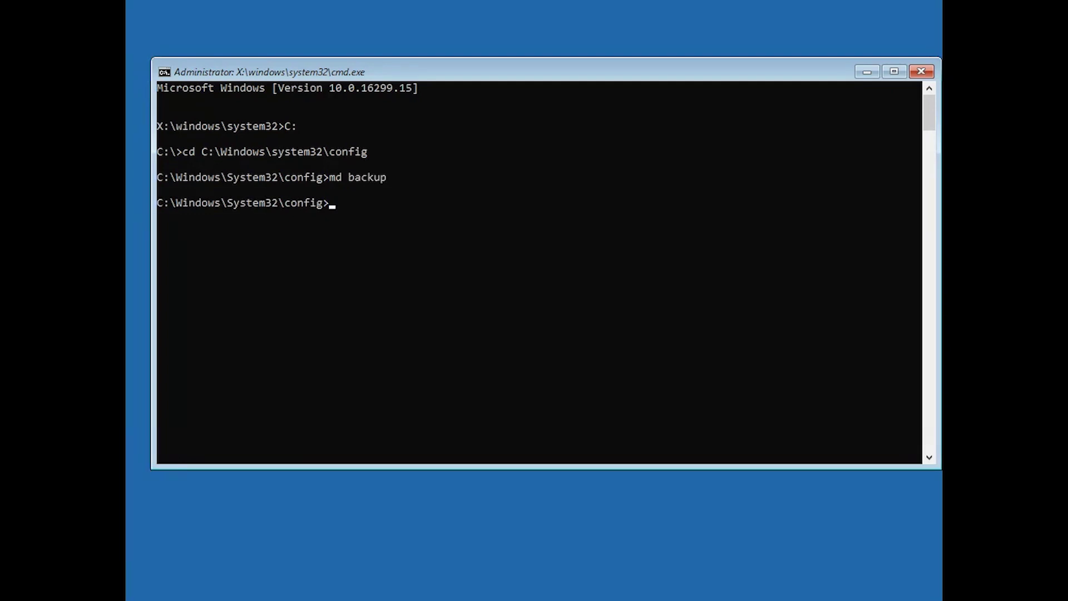
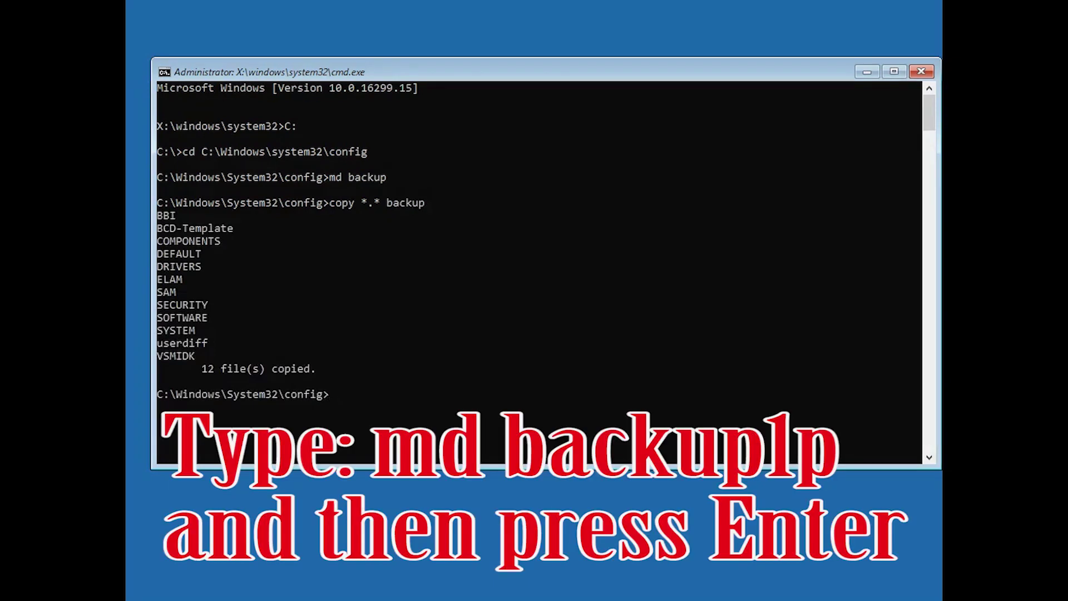
text(md backup1)
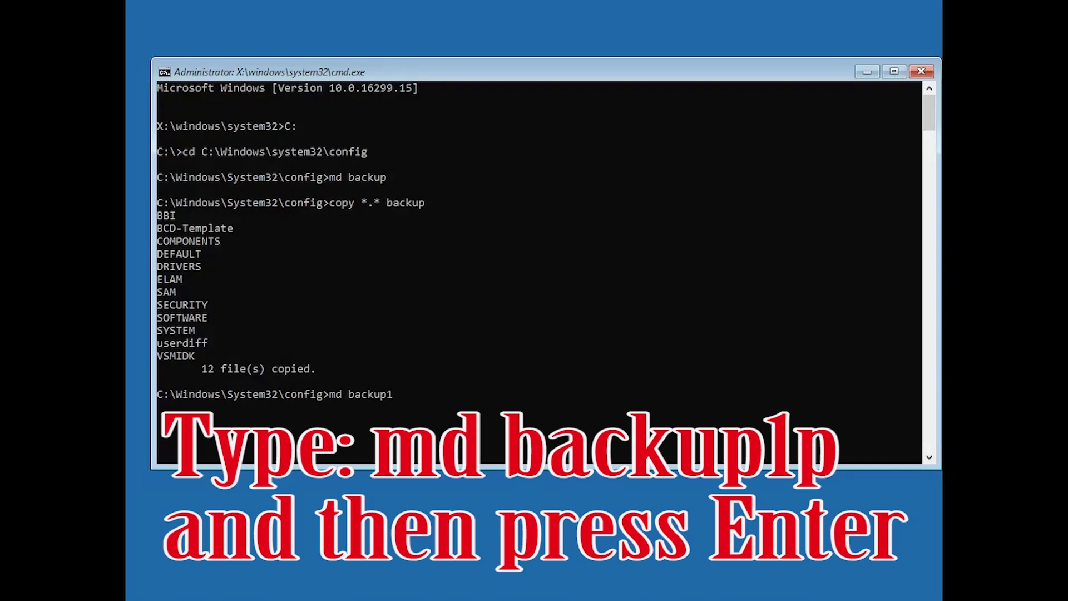
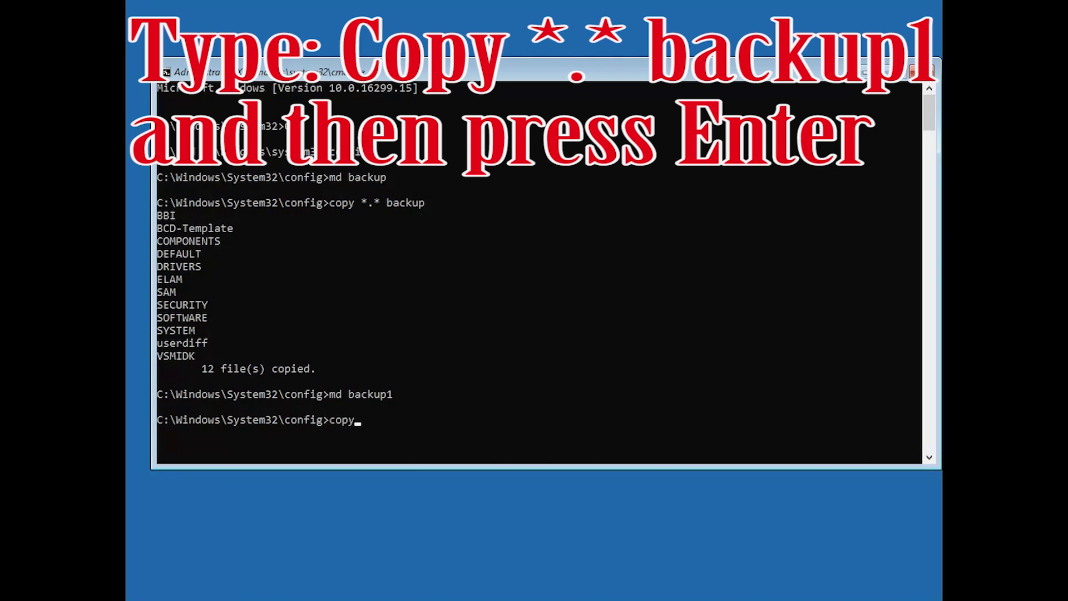
text( *.* backup1)
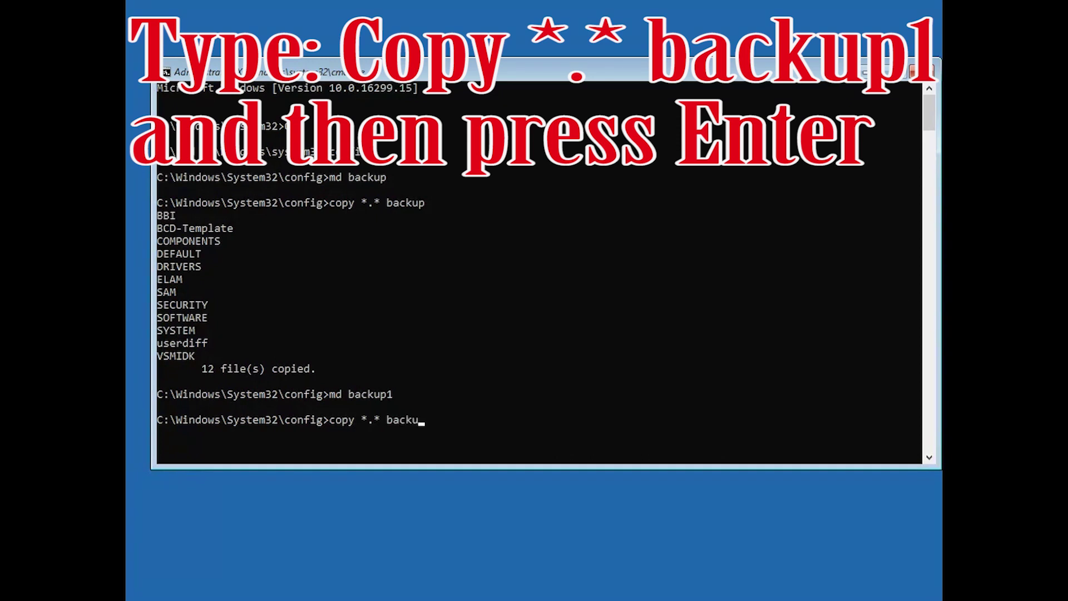
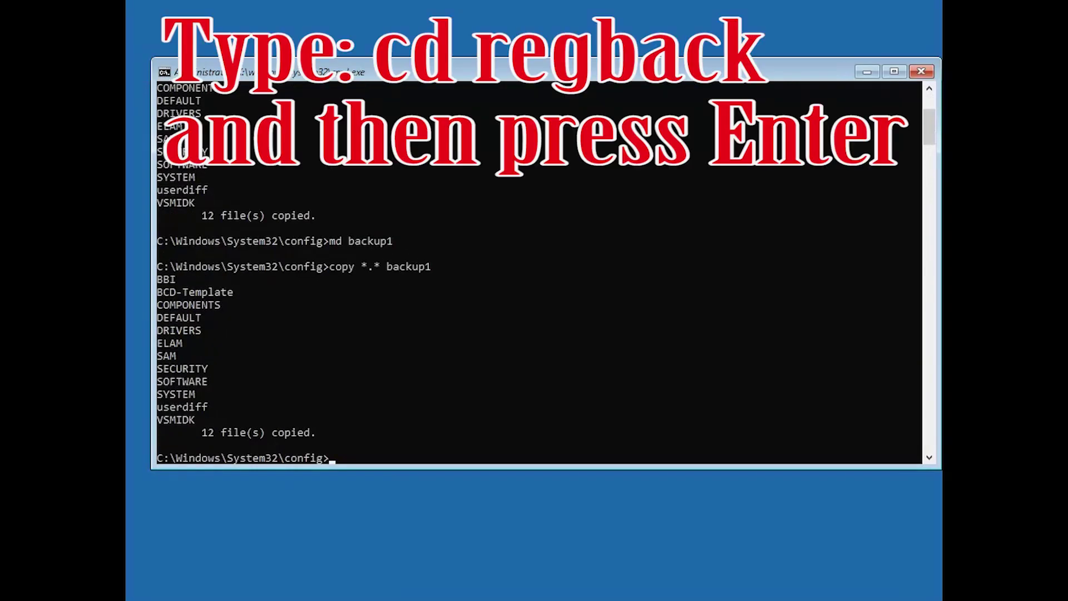
Change to the regback folder and list its contents with dir.
text(cd regback)
key(Return)
text(dir)
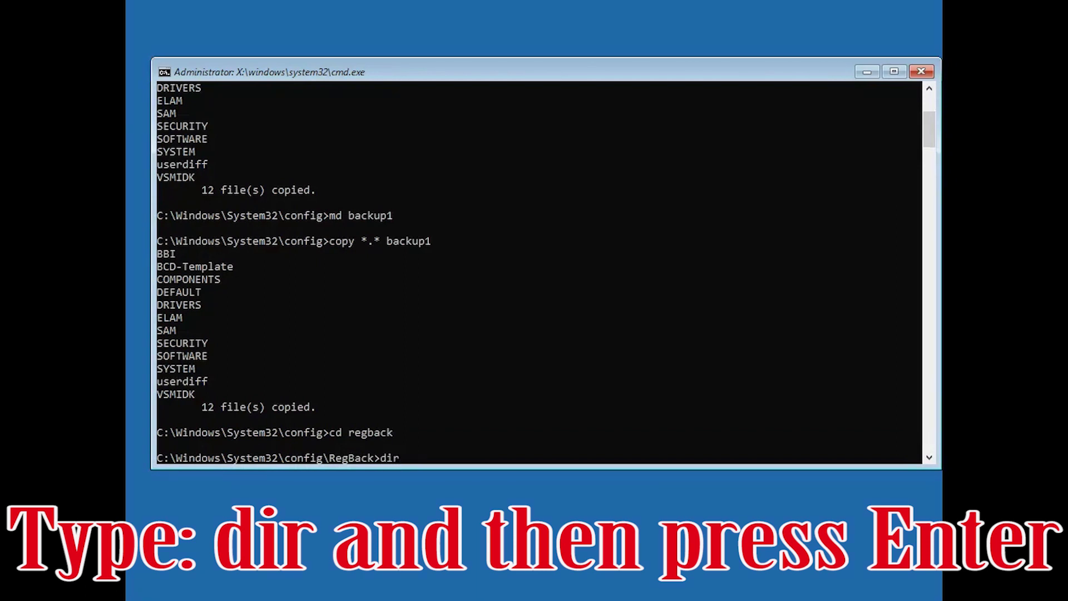
key(Return)
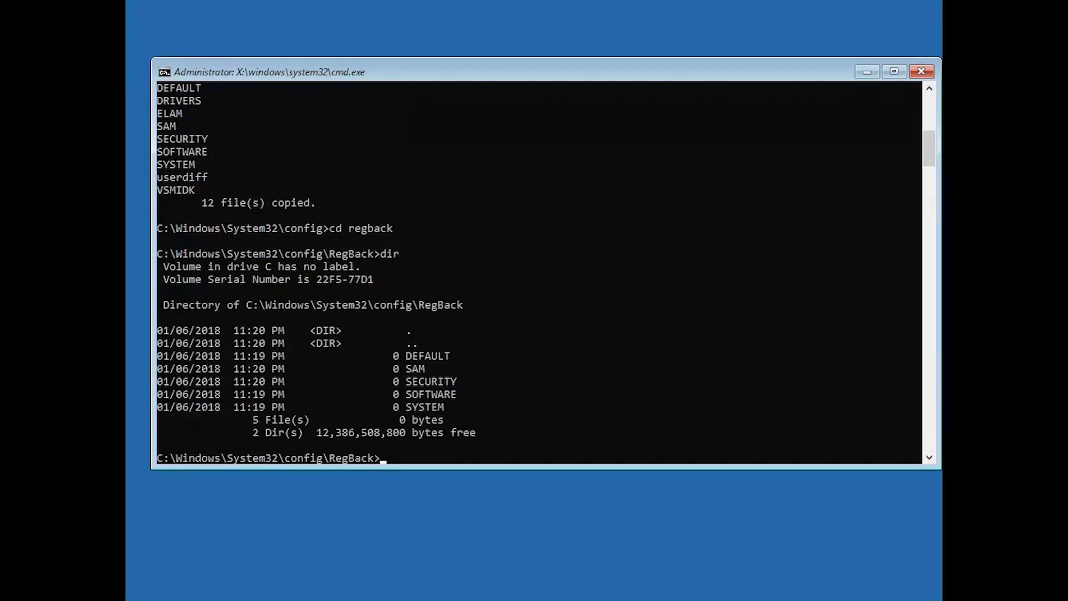
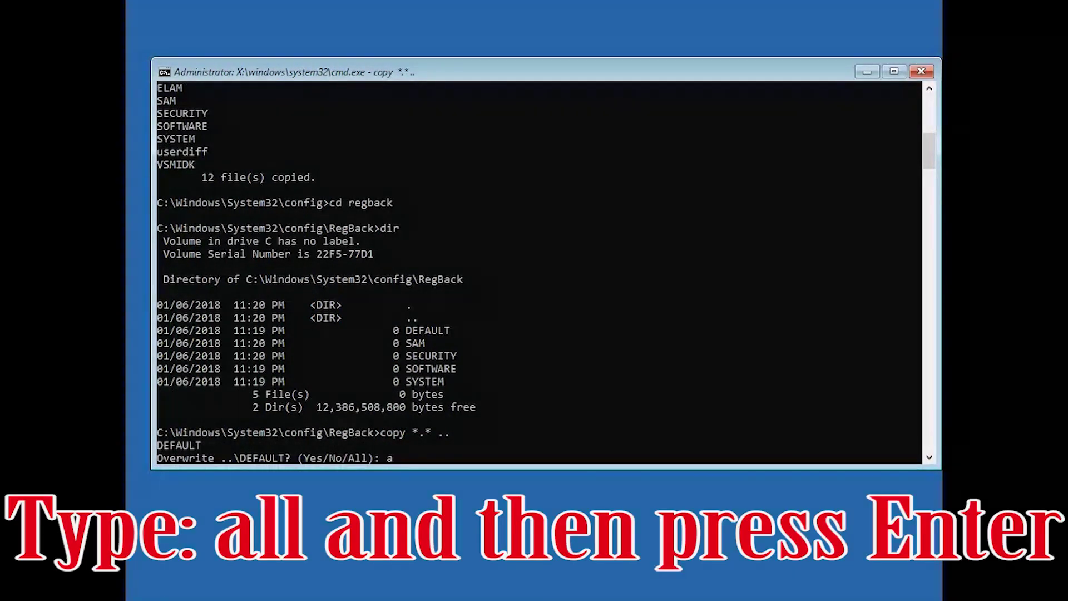
Copy the regback files to the parent folder with copy *.* .., answering all to overwrite, and exit to continue to Windows 10.
text(ll)
key(Return)
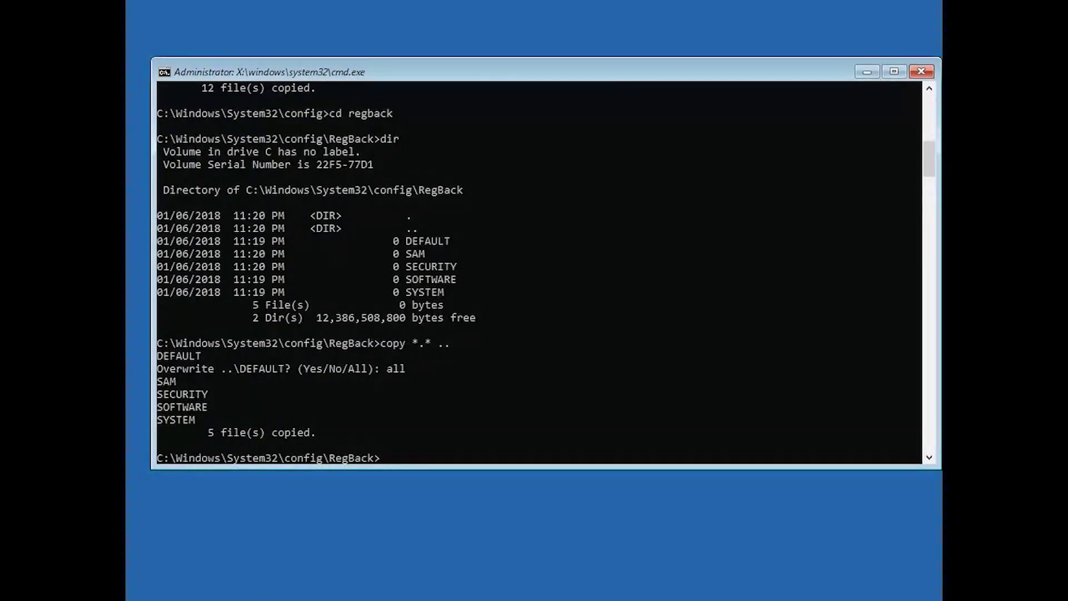
text(exit)
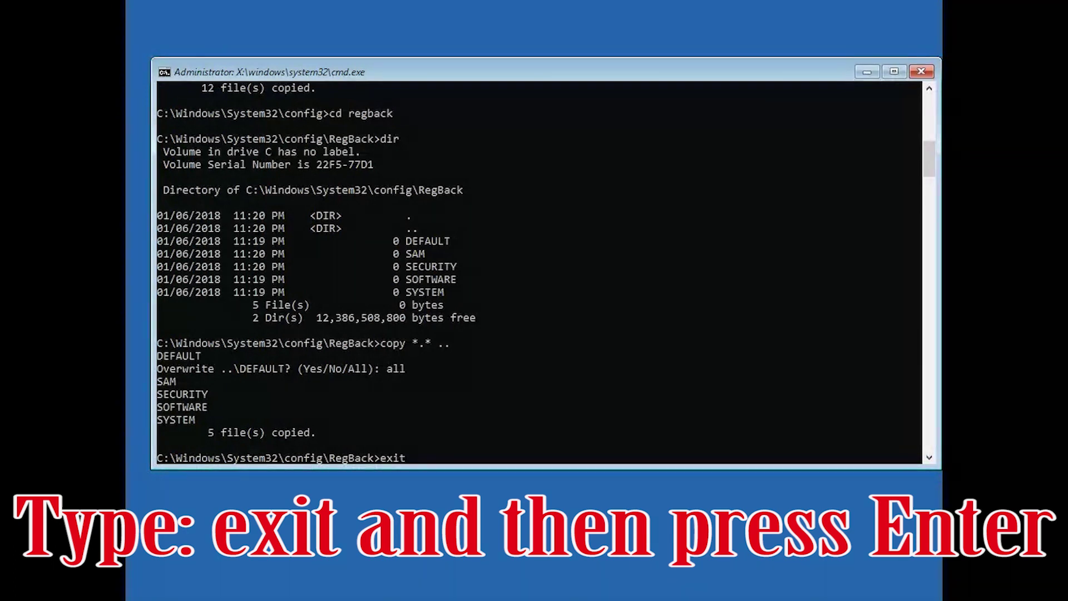
key(Return)
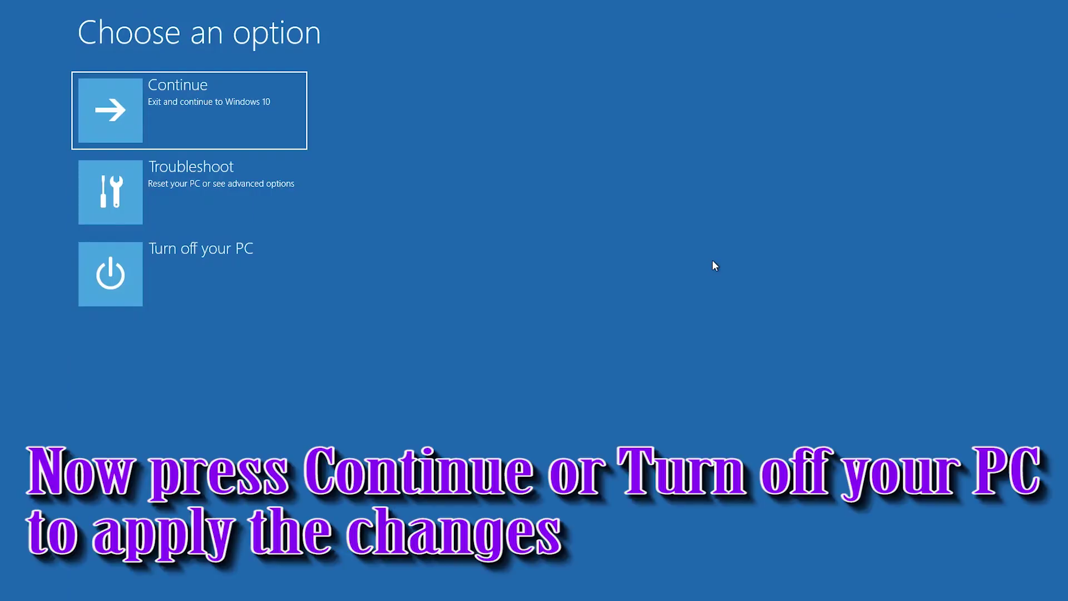
click(272, 101)
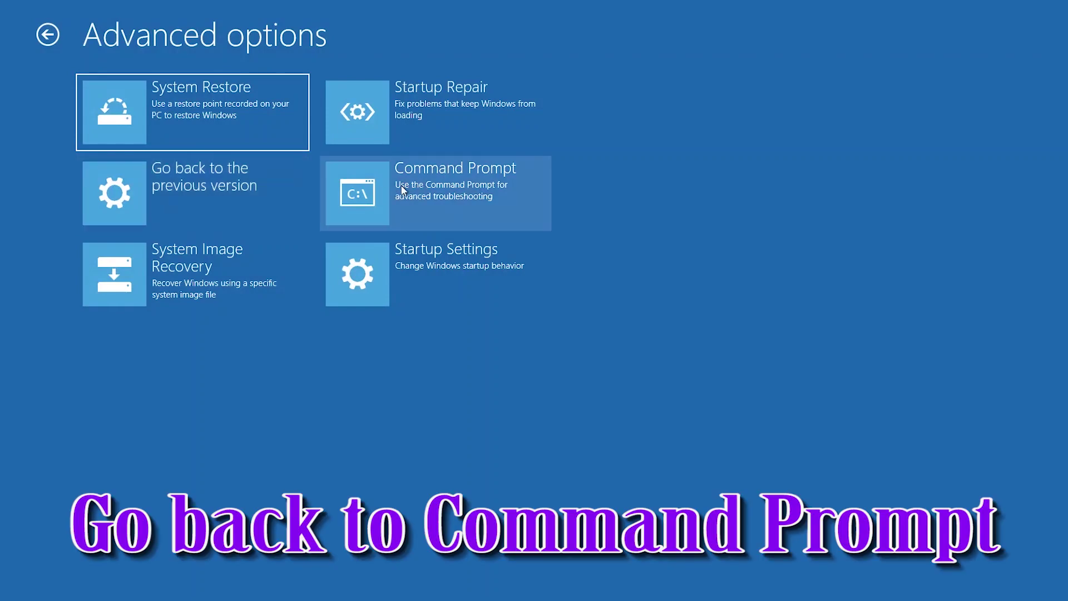
Check the hard drive from the Command Prompt by running chkdsk d: /f /r, and exit the prompt.
click(452, 192)
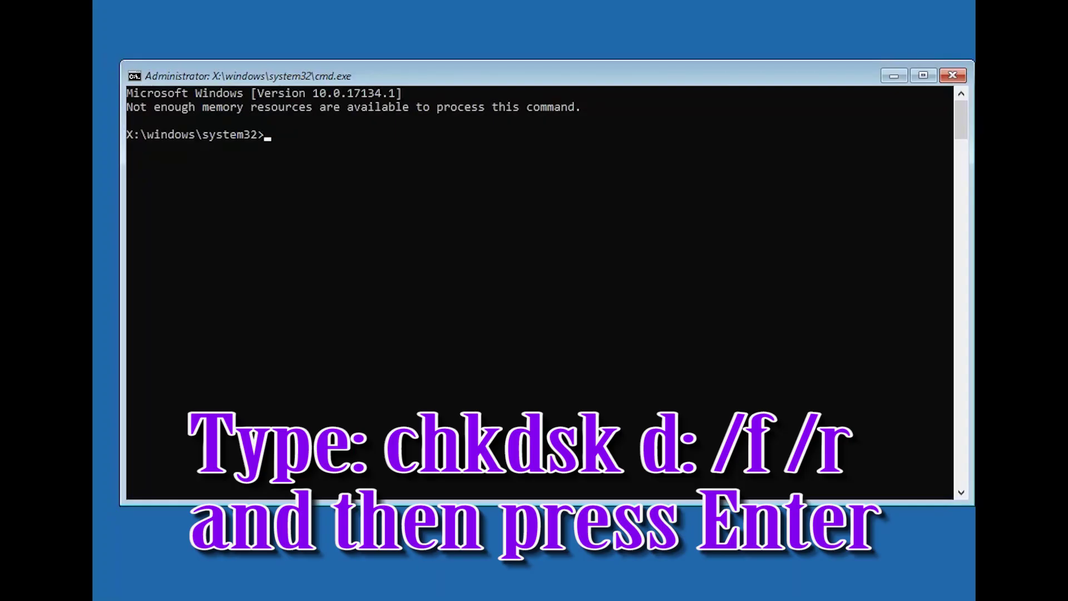
text(chkdsk d:)
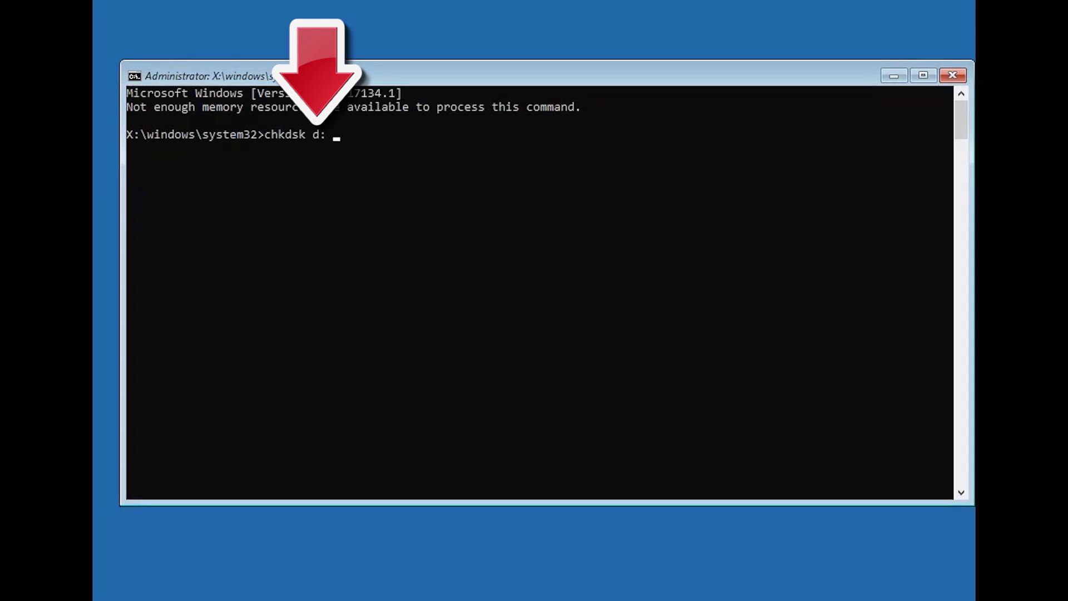
text( /)
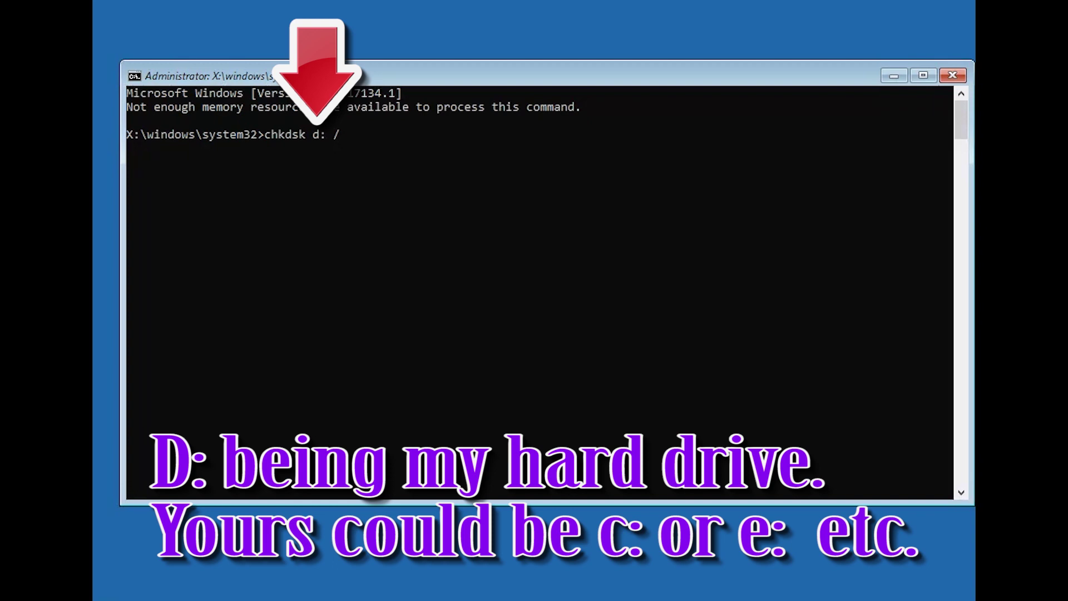
text(f /r)
key(Return)
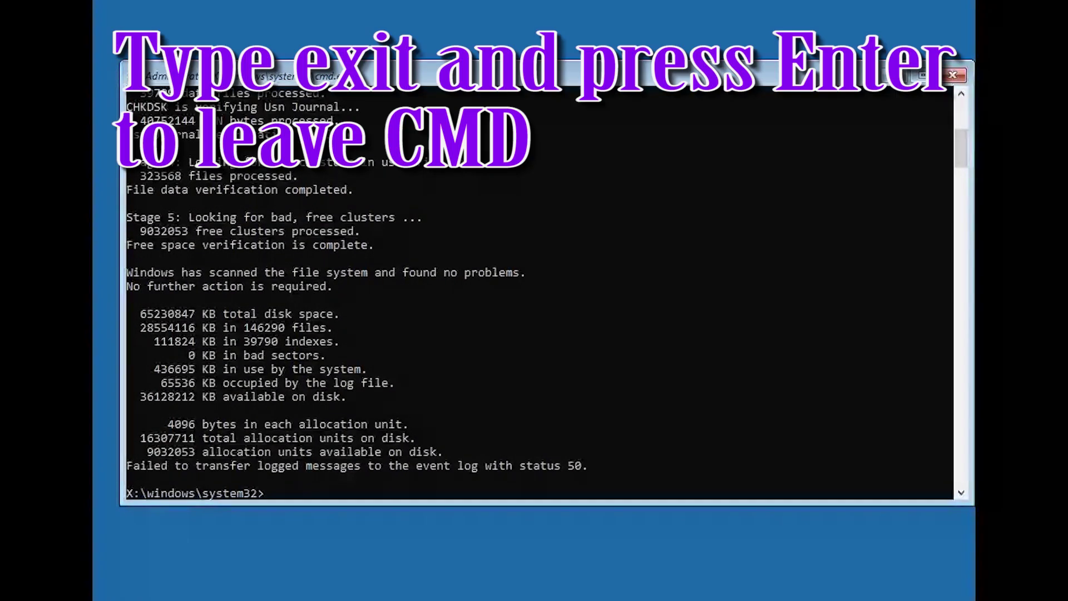
text(exit)
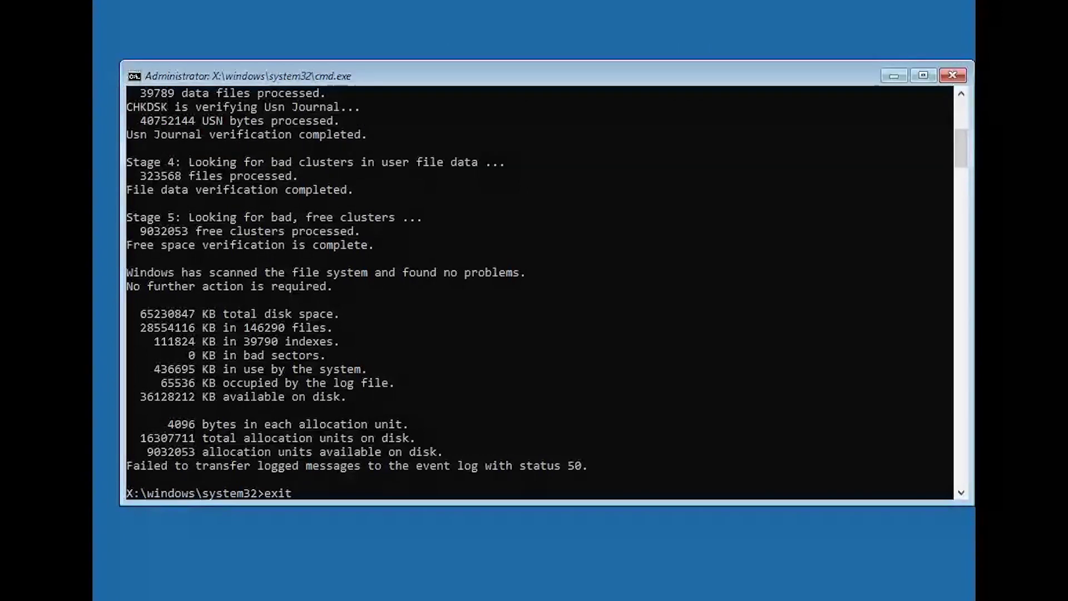
key(Return)
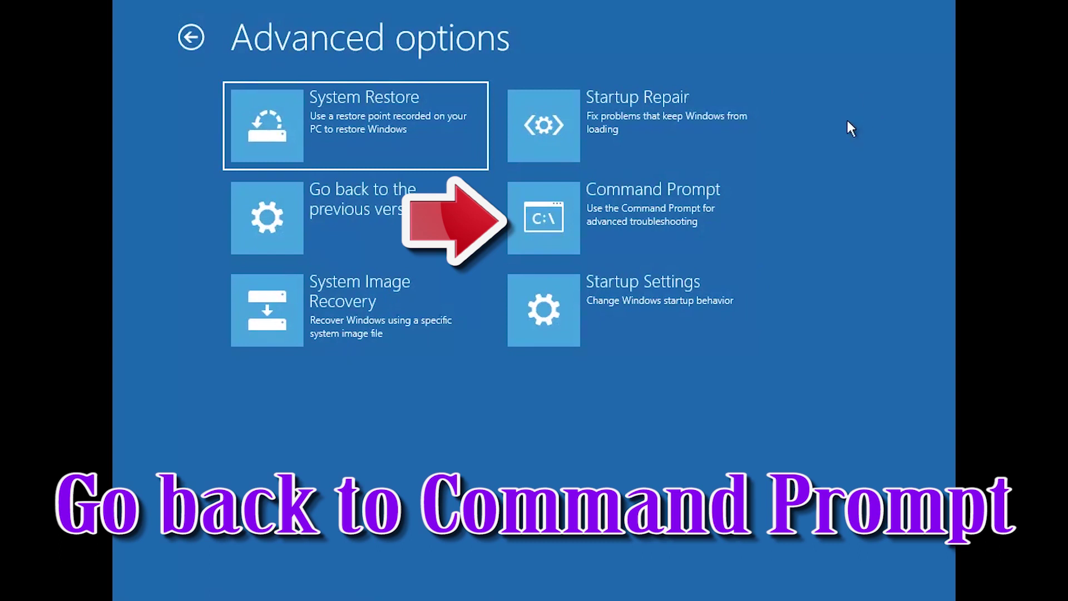
Scan the system files from the Command Prompt with sfc /scannow, exit the prompt and continue to Windows 10.
click(741, 198)
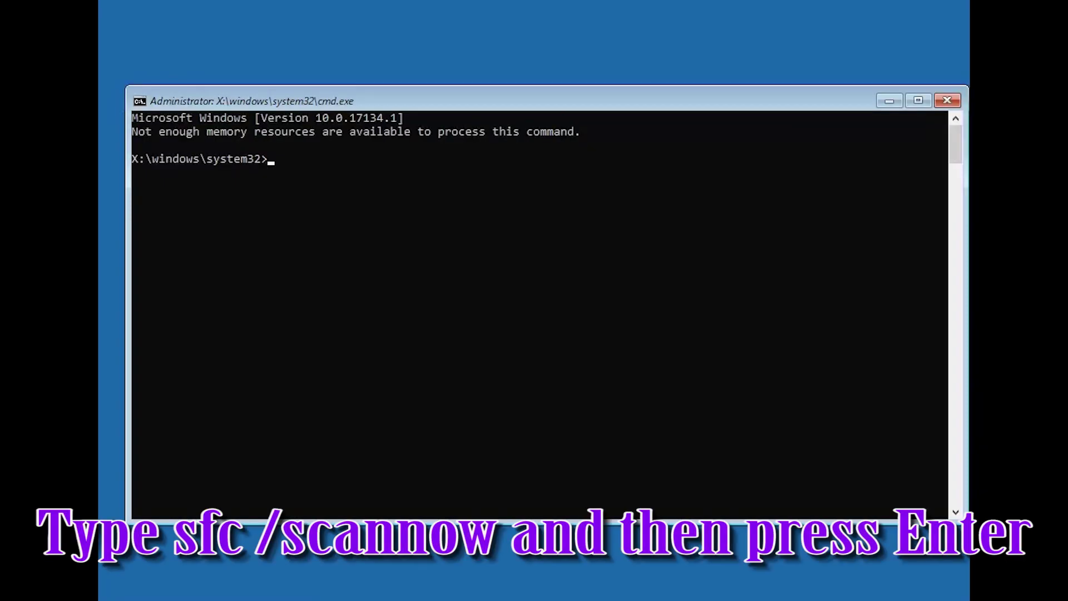
text(sfc /scannow)
key(Return)
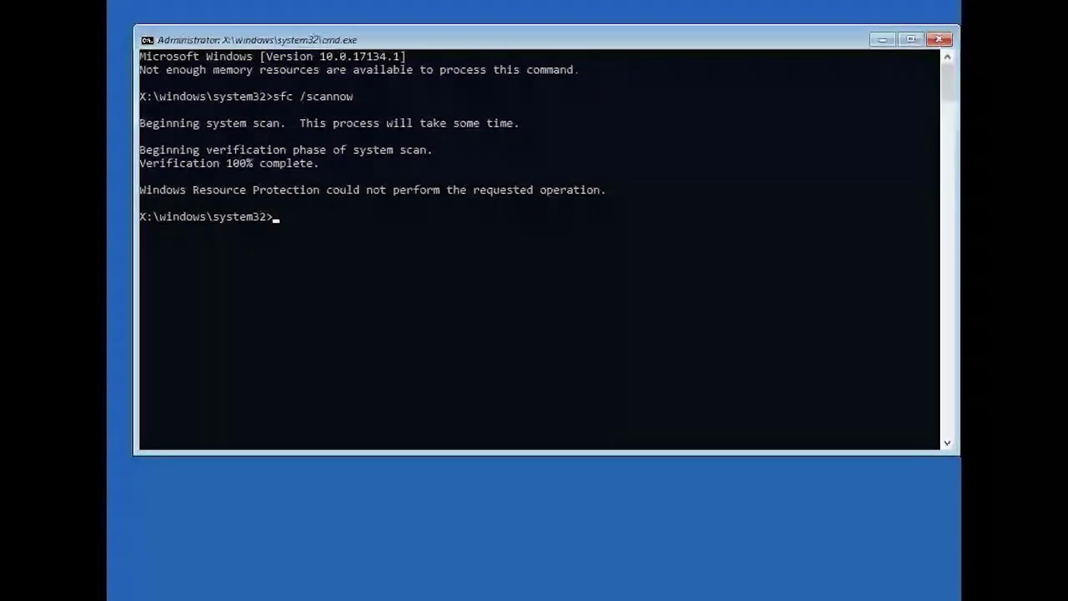
text(exit)
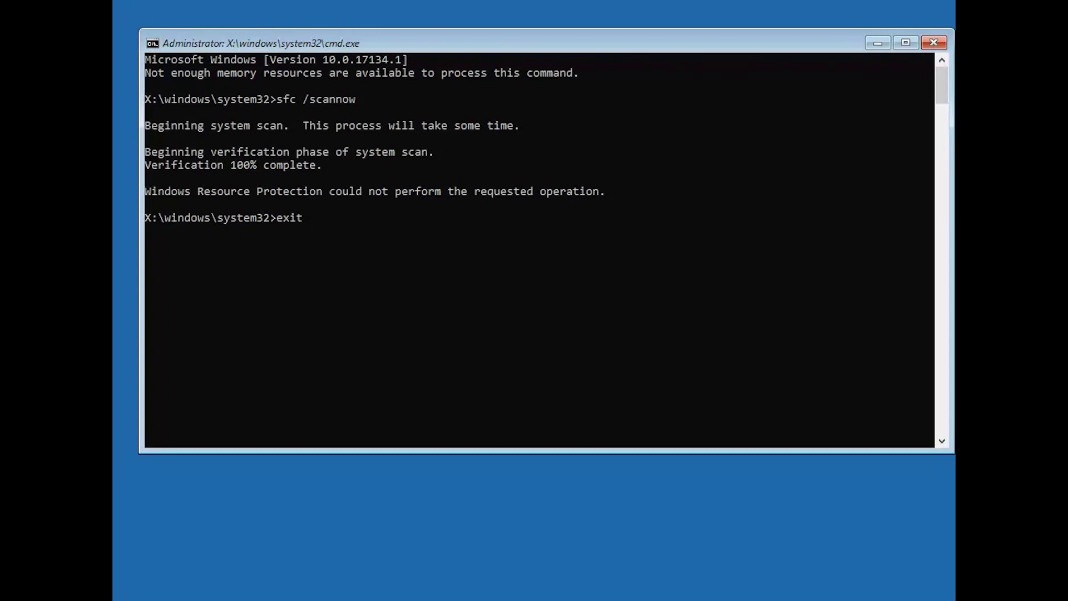
key(Return)
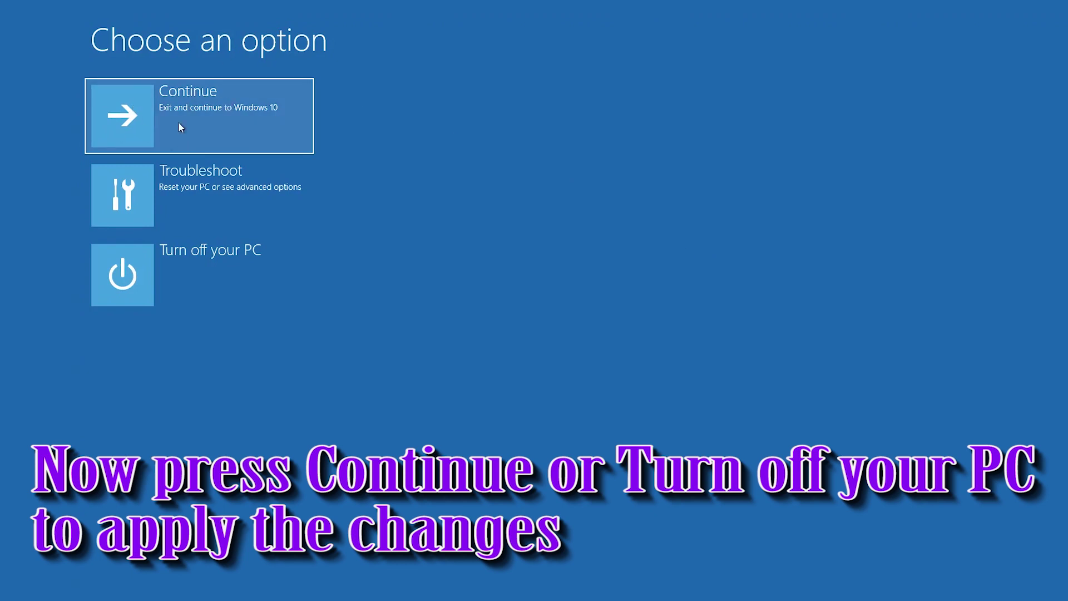
click(280, 104)
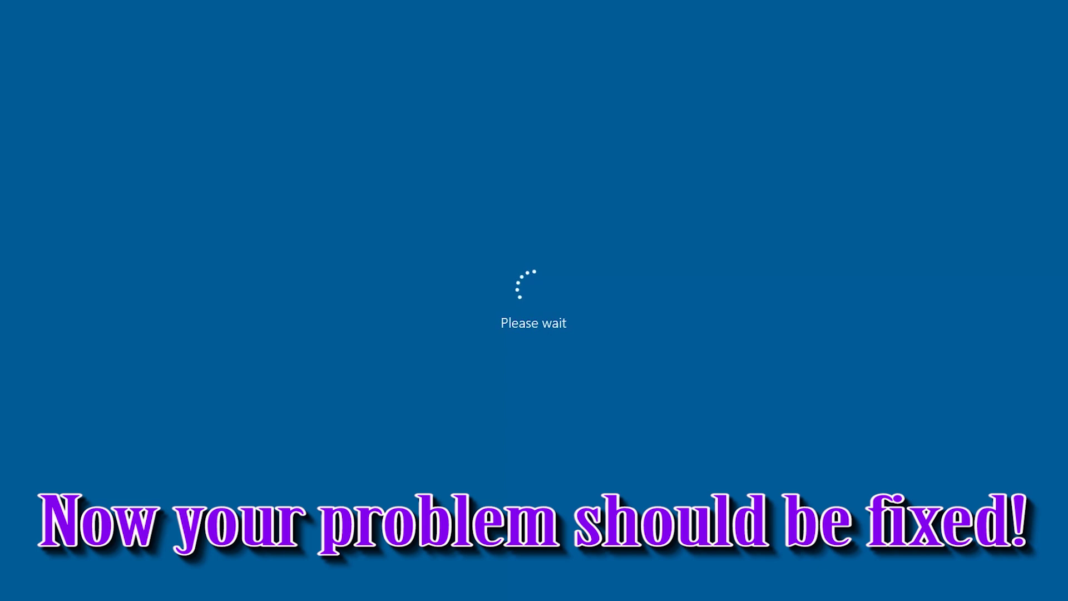